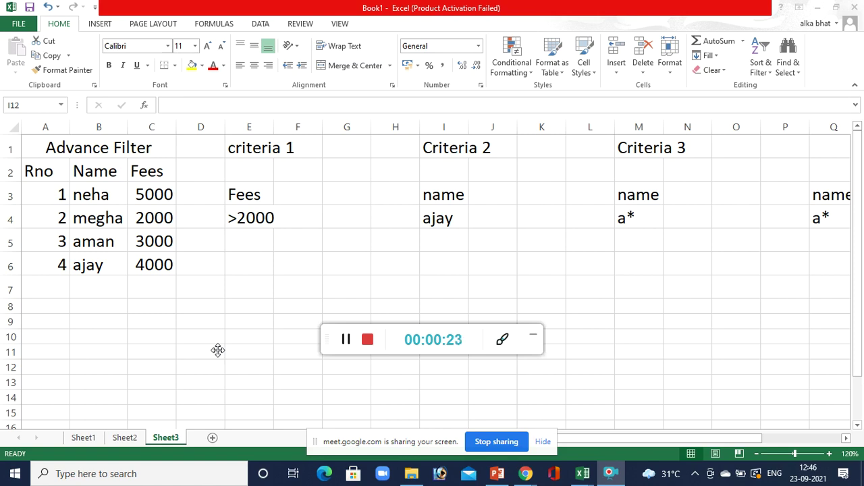
Step: Look at the table with filter arrows on Sheet2 and return to Sheet3
click(126, 437)
click(126, 437)
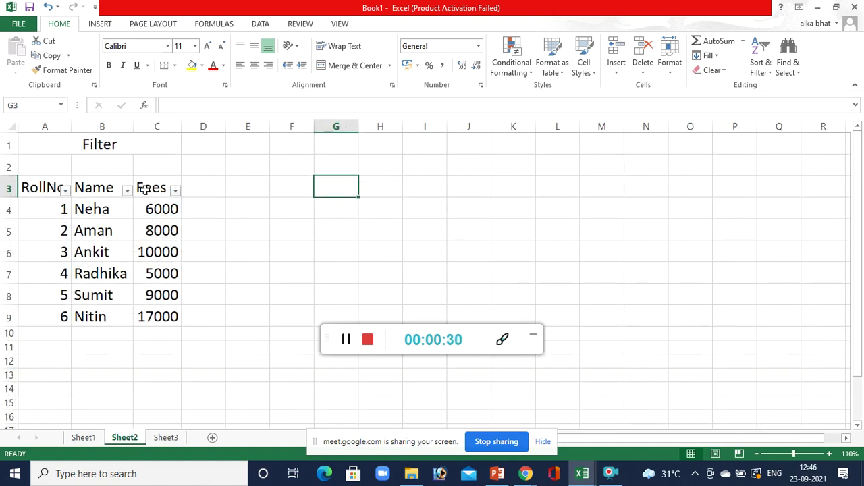
click(177, 438)
ctrl+scroll(179, 439, up, 1)
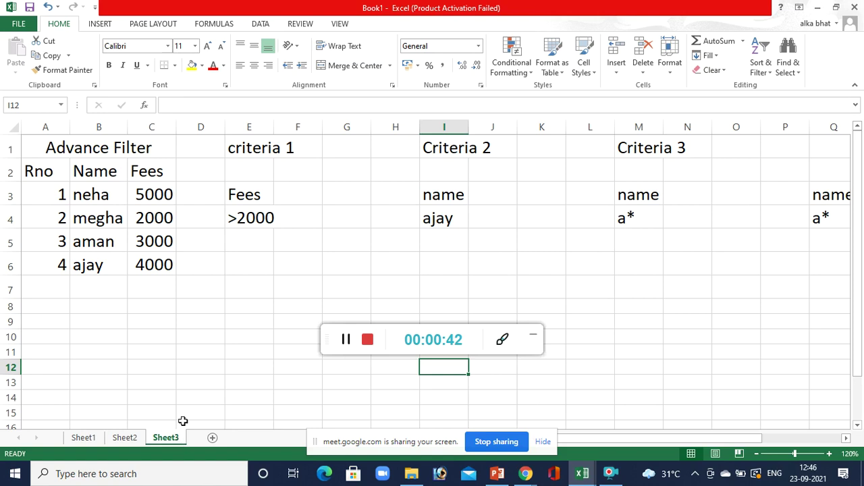
click(763, 71)
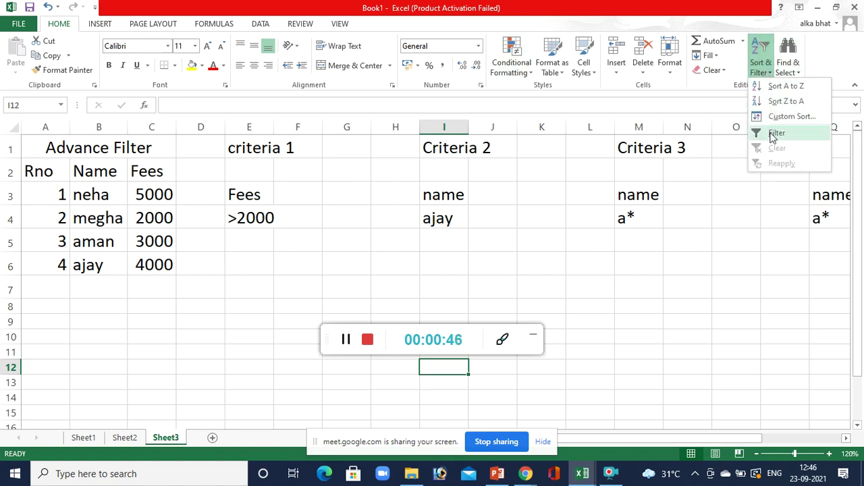
click(709, 343)
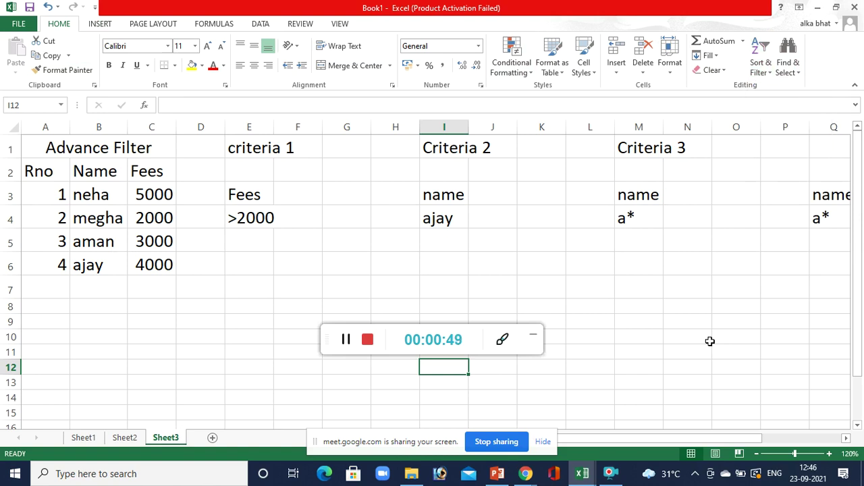
Step: Start an Advanced Filter on Sheet3 and set its list range to the Rno, Name and Fees table, A2:C6
click(261, 25)
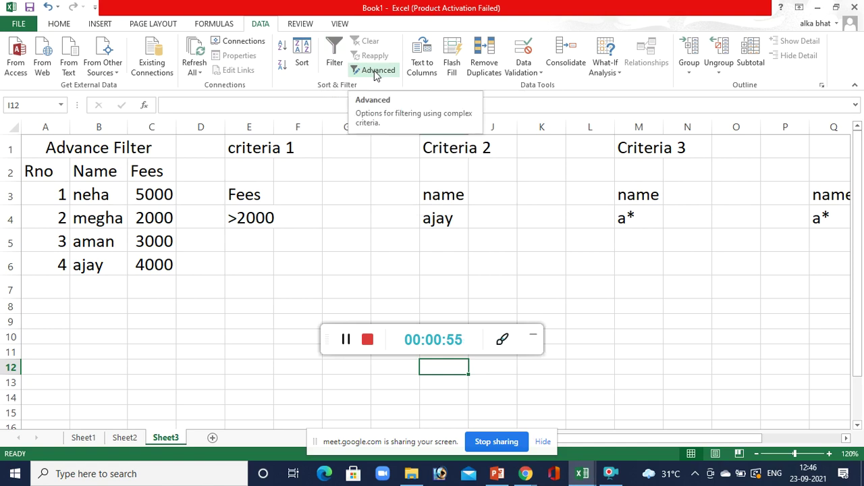
click(361, 200)
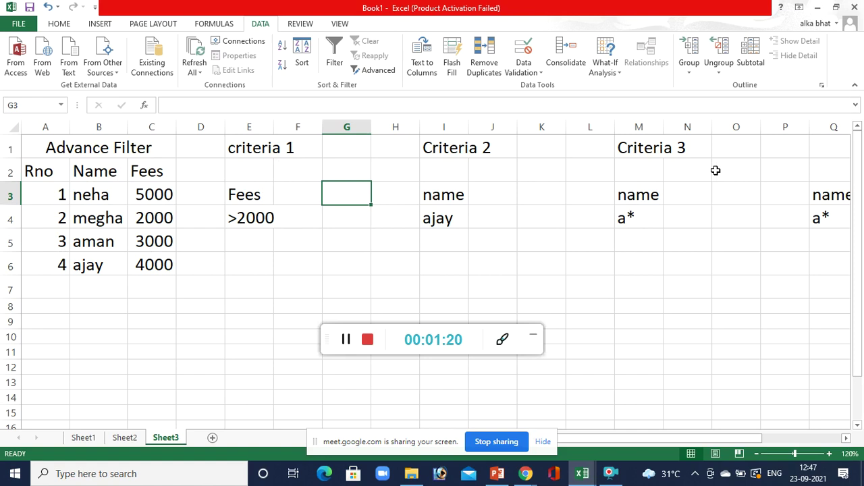
click(378, 71)
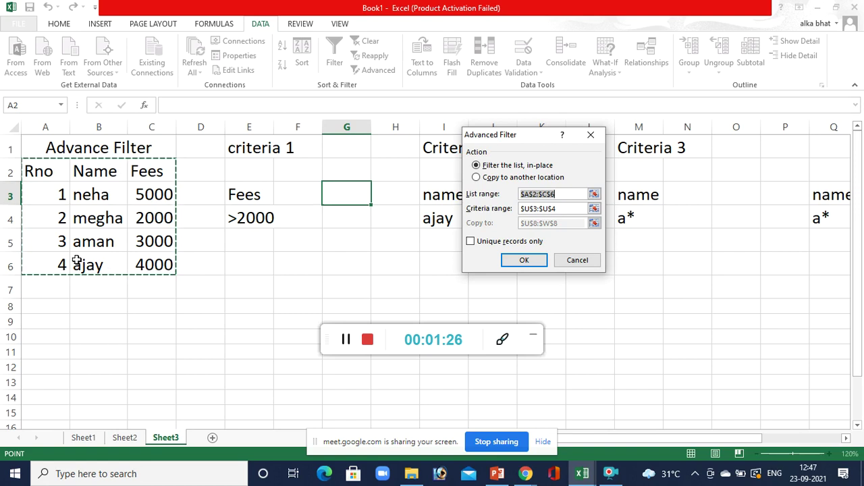
click(594, 193)
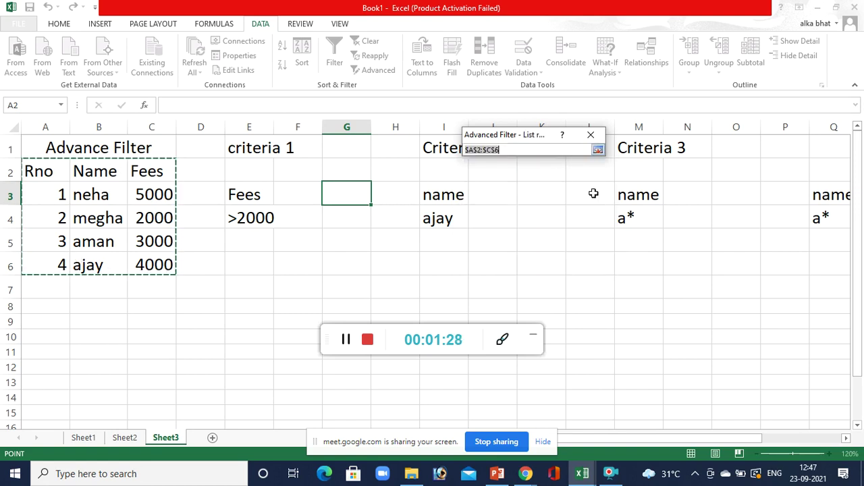
drag(60, 176, 146, 250)
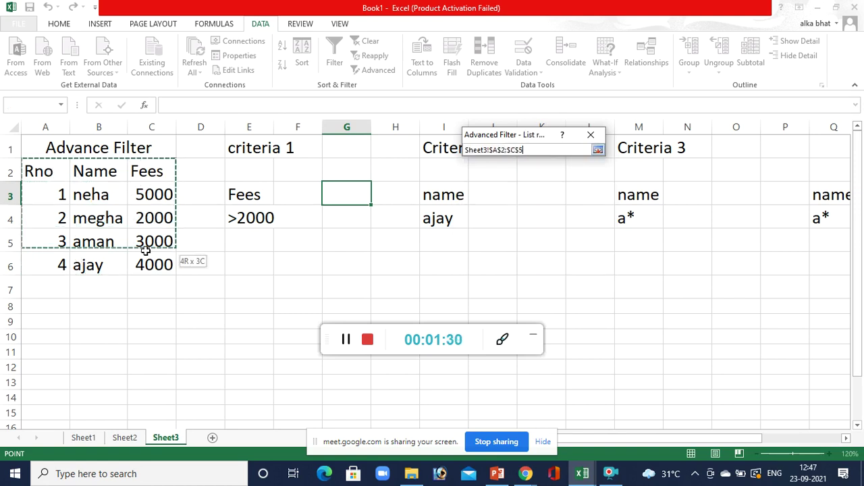
click(597, 151)
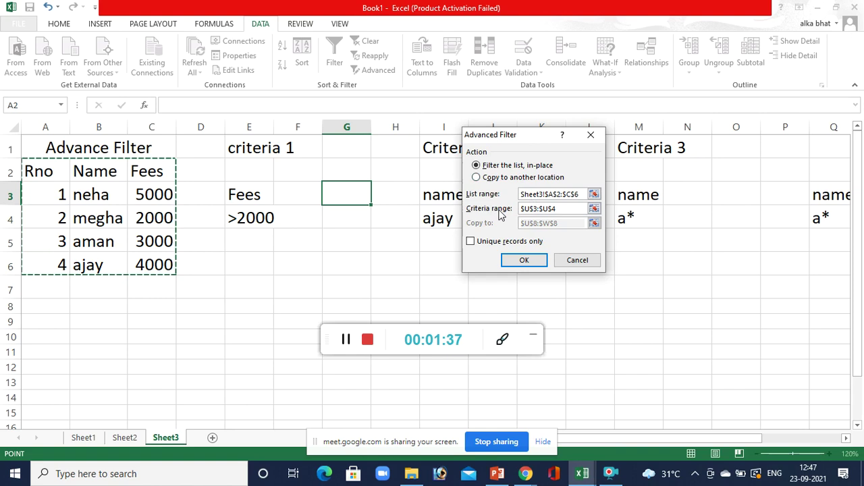
Step: Set the Advanced Filter's criteria range to the Fees >2000 cells under criteria 1, E3:E4
click(594, 209)
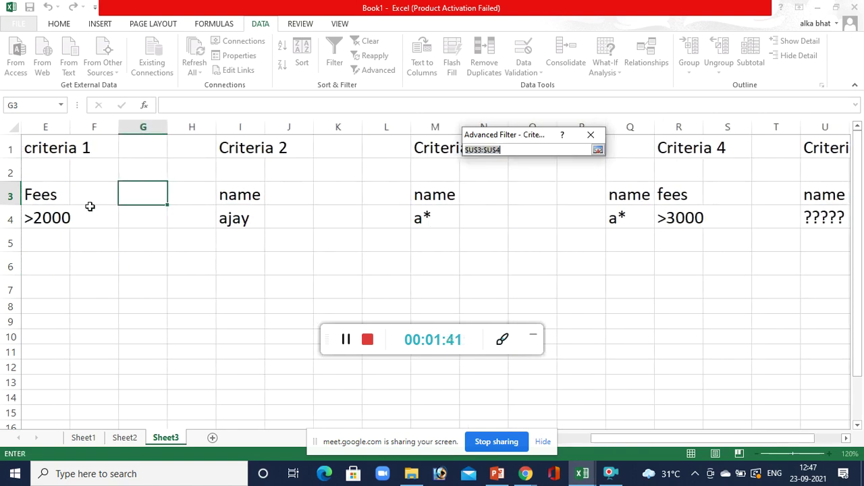
click(59, 196)
key(shift+Down)
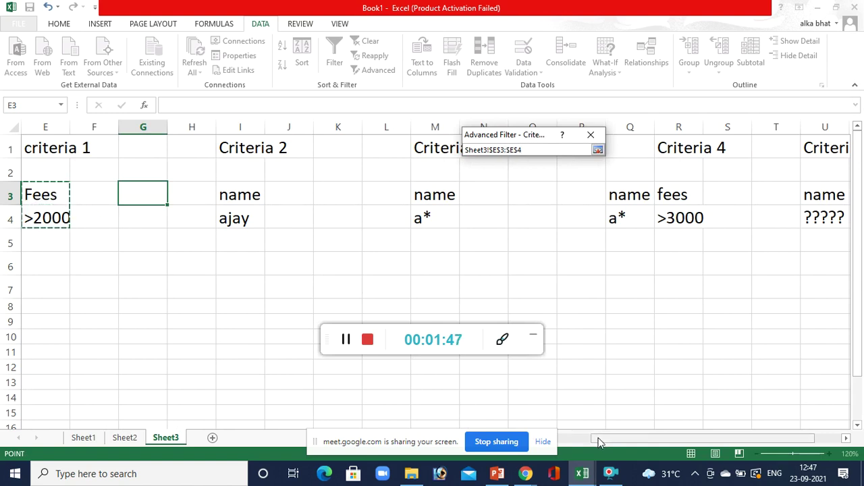
click(574, 438)
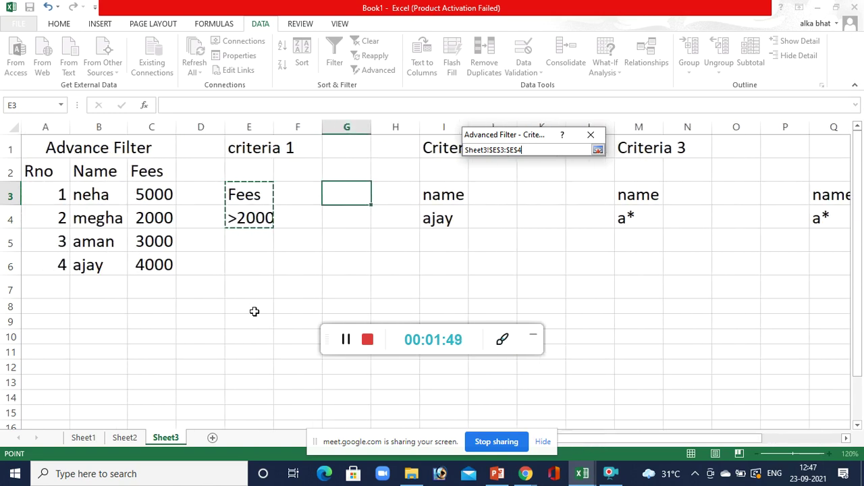
click(597, 150)
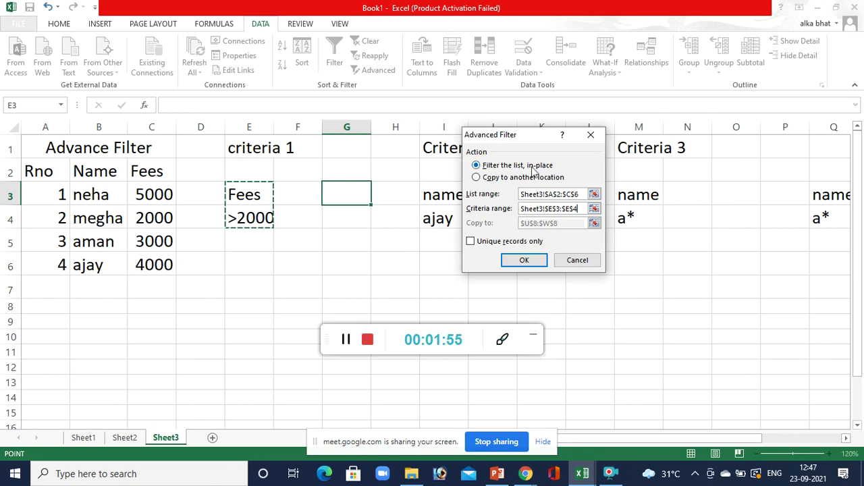
Step: Choose to copy the filtered records to another location, set the destination to cell E8, and run the filter
click(489, 178)
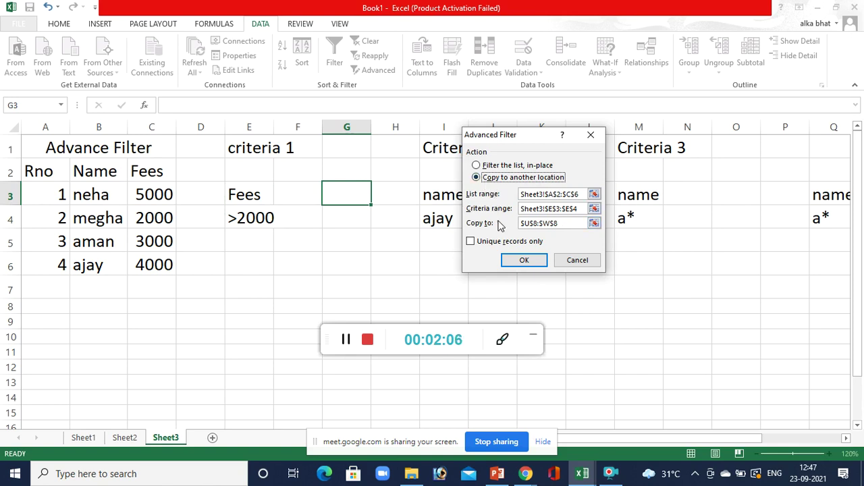
click(594, 223)
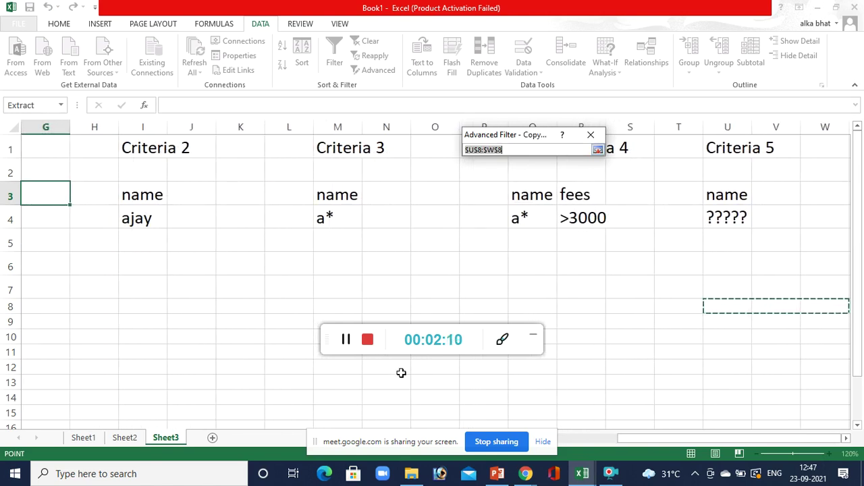
click(591, 438)
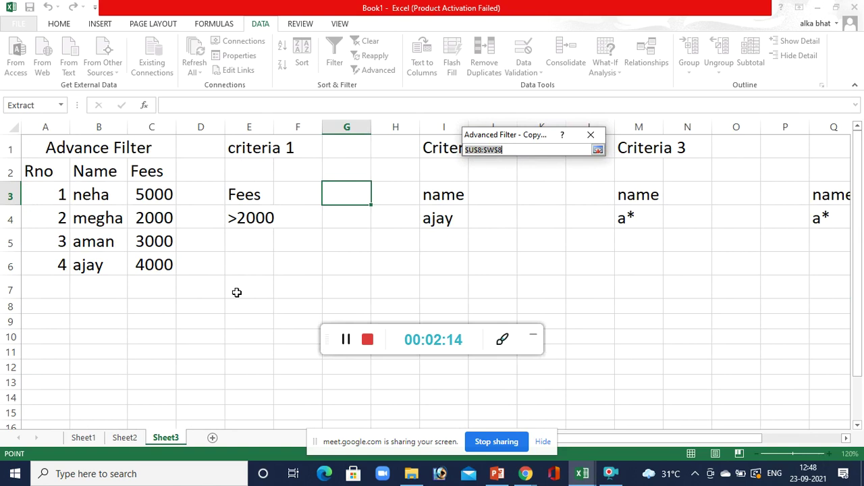
click(234, 305)
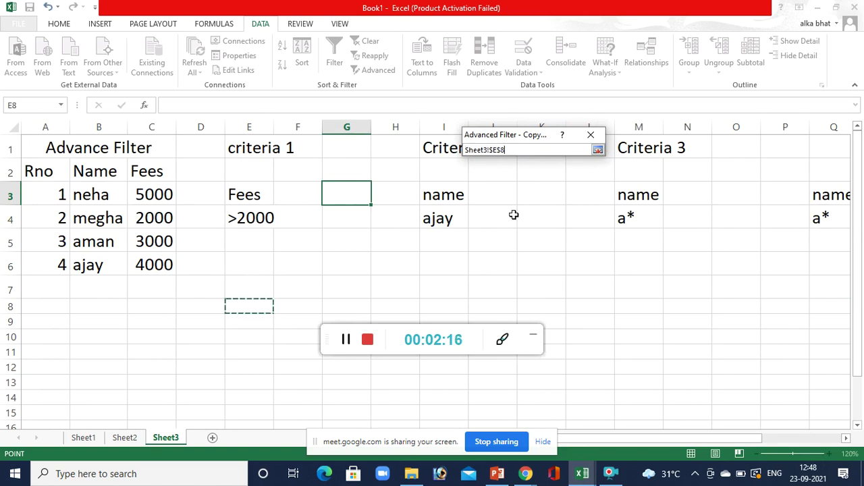
click(598, 149)
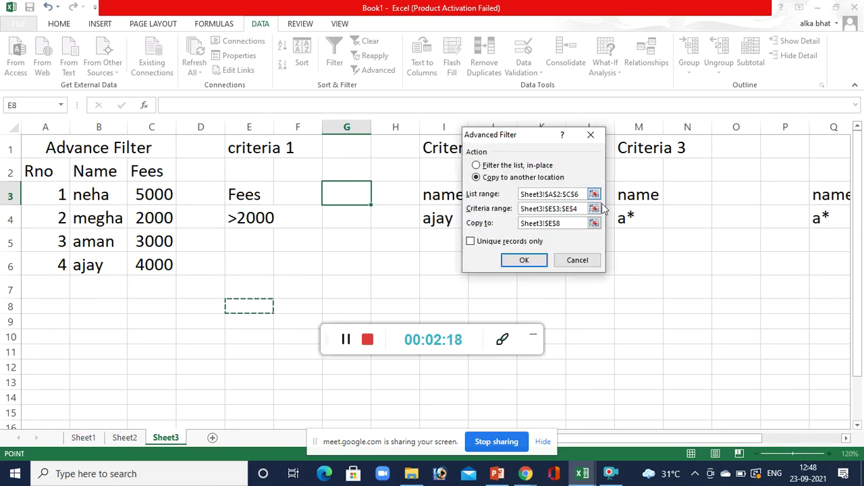
click(513, 266)
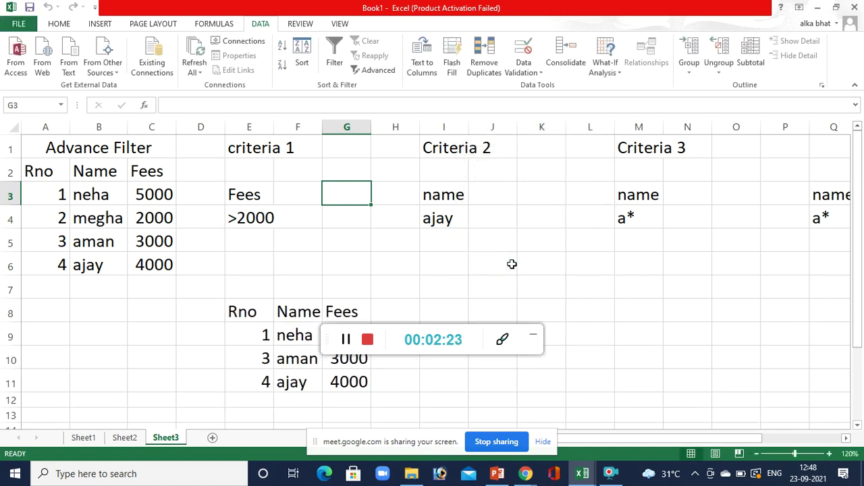
Step: Examine the records extracted below criteria 1 against the source table
click(398, 338)
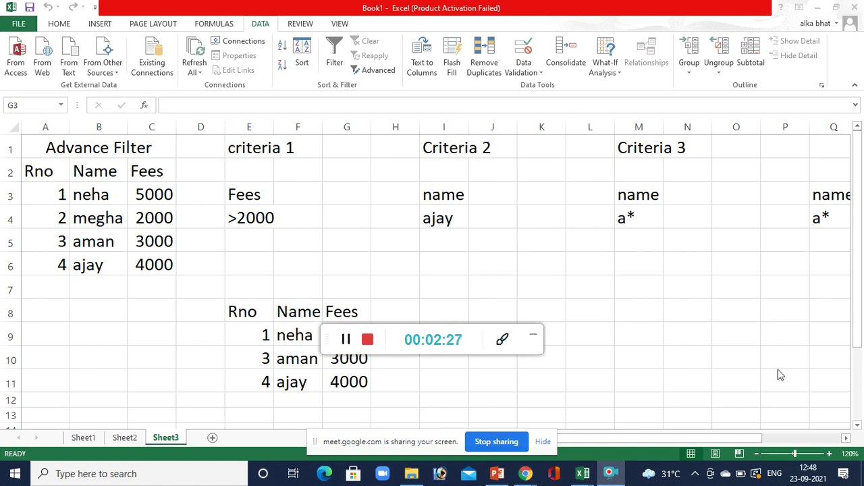
click(859, 426)
click(859, 427)
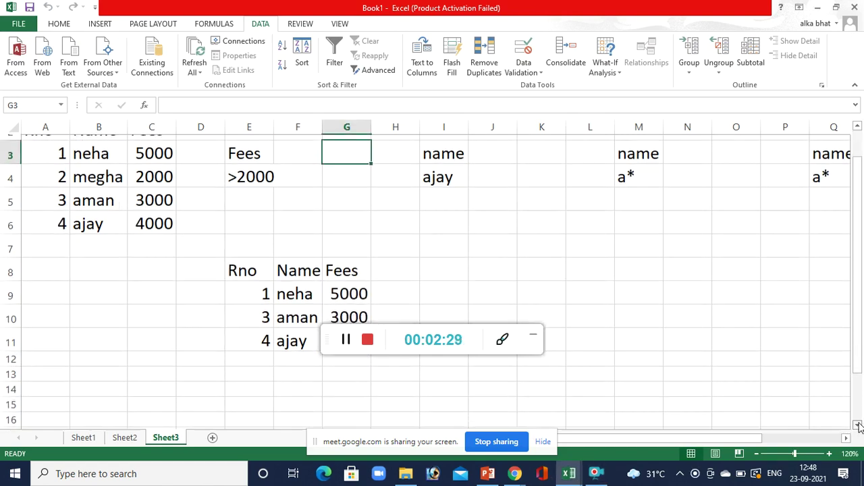
click(858, 427)
click(858, 427)
mouse_move(611, 472)
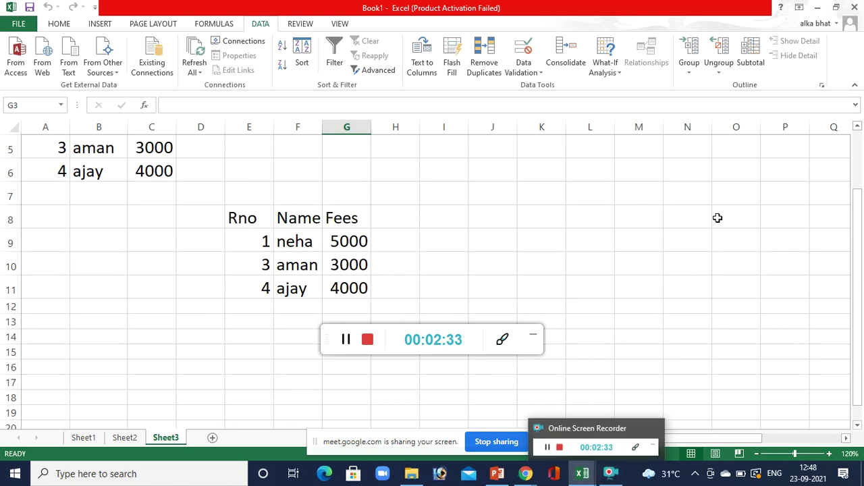
click(857, 127)
click(857, 127)
click(858, 127)
click(857, 127)
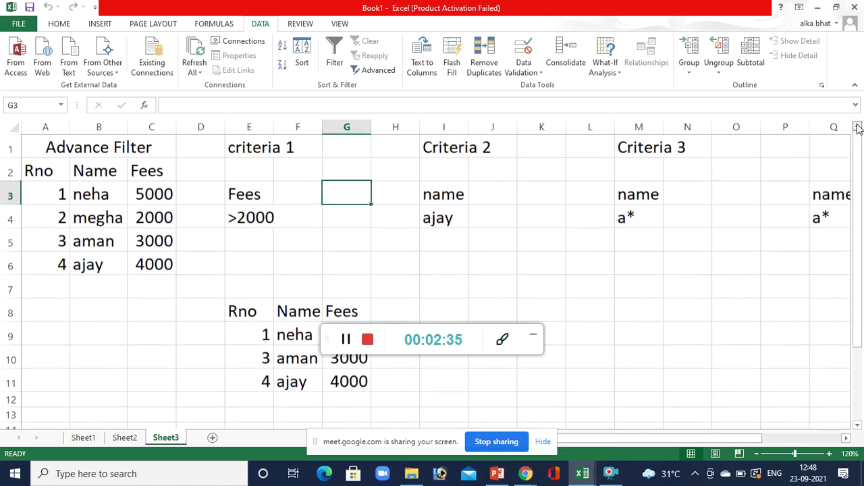
click(405, 349)
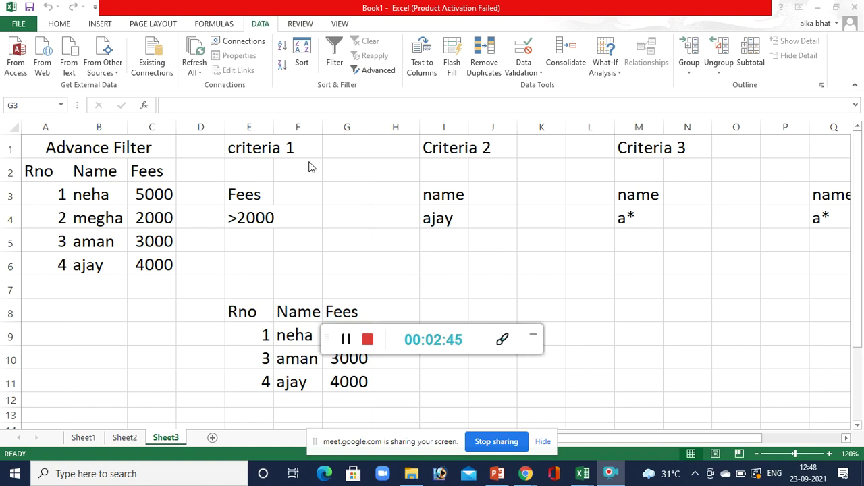
Step: Start another Advanced Filter on the A2:C6 table with the name condition under Criteria 2, I3:I4, as criteria range
click(50, 150)
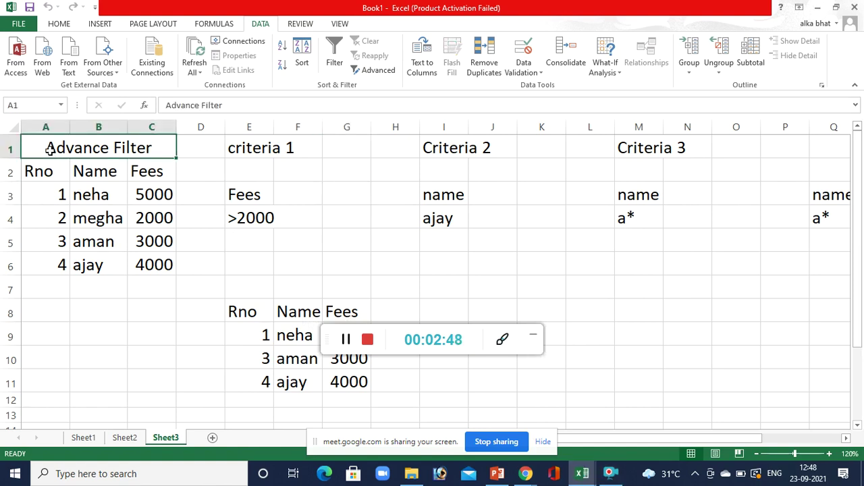
click(378, 71)
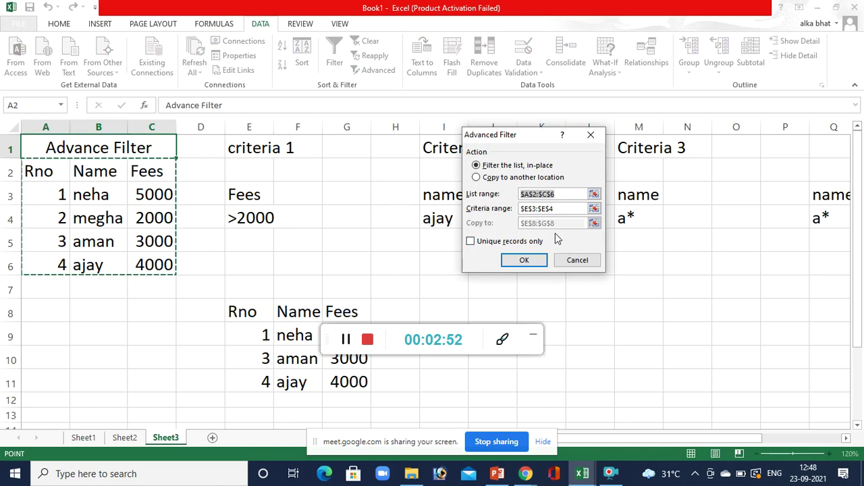
key(Tab)
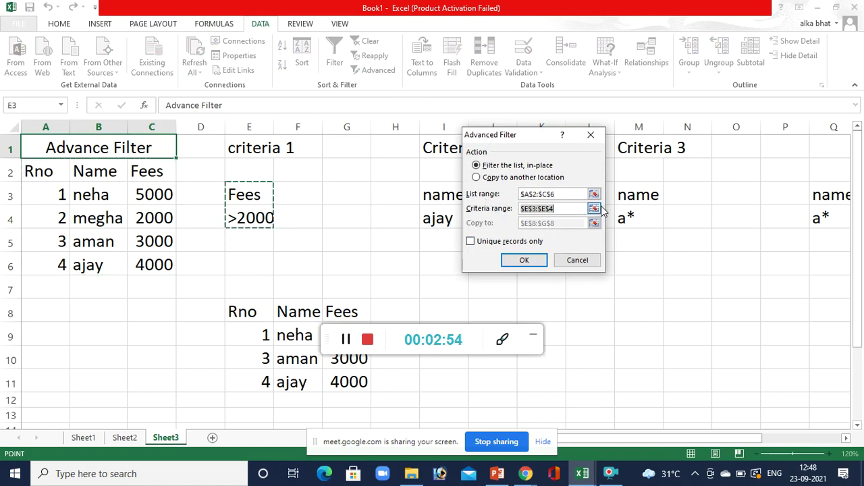
click(596, 209)
click(459, 195)
key(shift+Down)
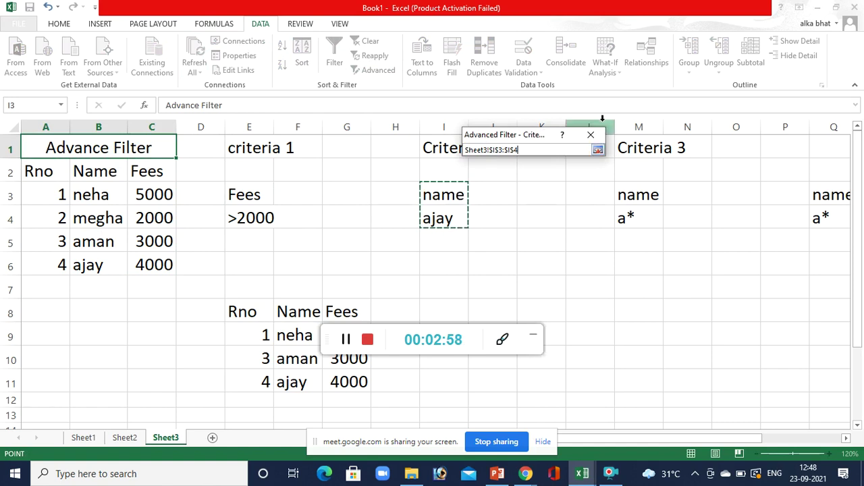
click(597, 149)
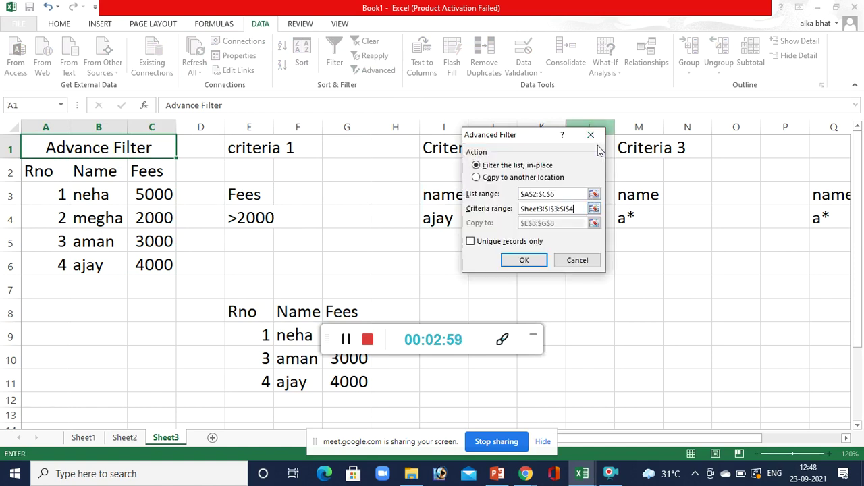
Step: Choose to copy the results to another location, replace the destination with cell I8, and run the filter
click(491, 177)
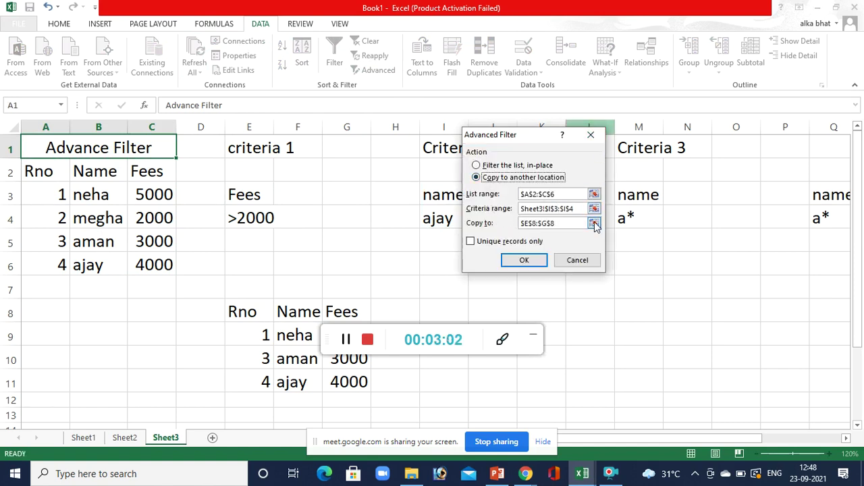
click(566, 223)
key(BackSpace)
key(BackSpace)
key(BackSpace)
key(BackSpace)
key(BackSpace)
key(BackSpace)
key(BackSpace)
key(BackSpace)
key(BackSpace)
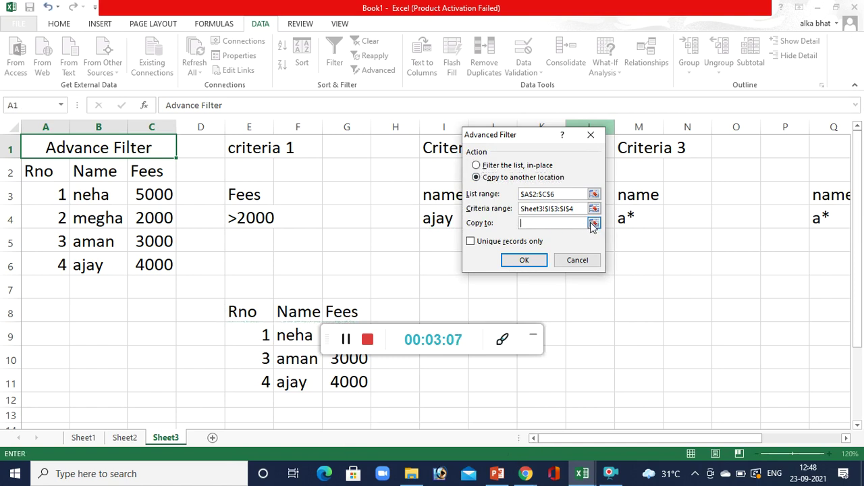
click(593, 223)
click(449, 310)
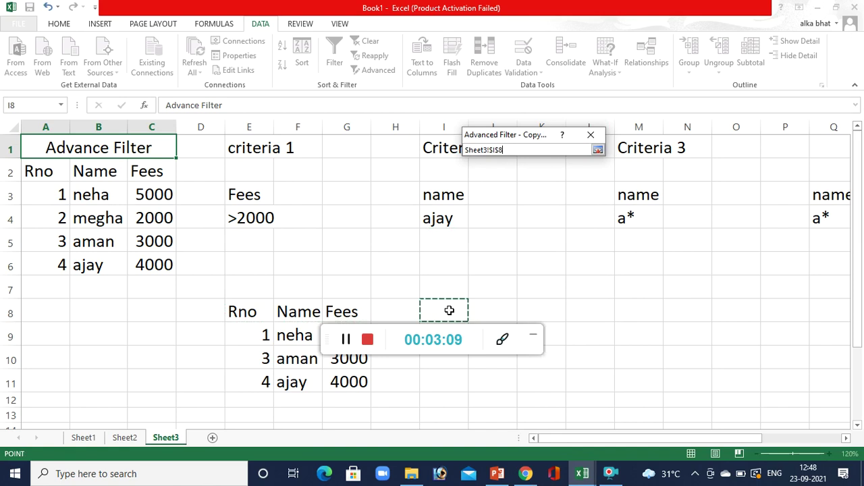
click(597, 149)
click(524, 261)
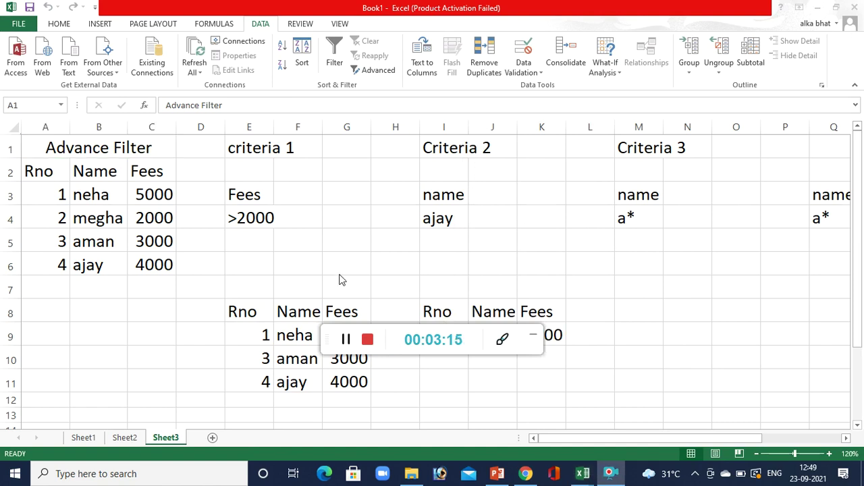
click(857, 426)
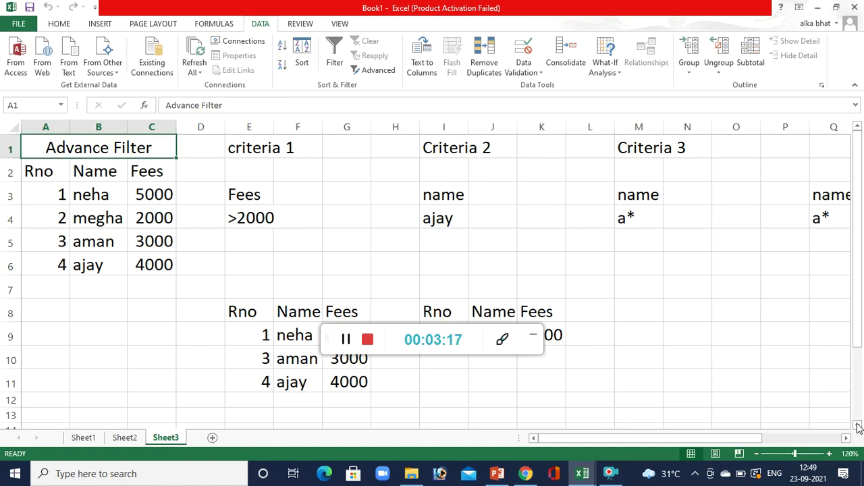
Step: Examine the results extracted below Criteria 2 alongside the name condition and the source table
click(857, 426)
click(857, 426)
click(858, 426)
click(857, 426)
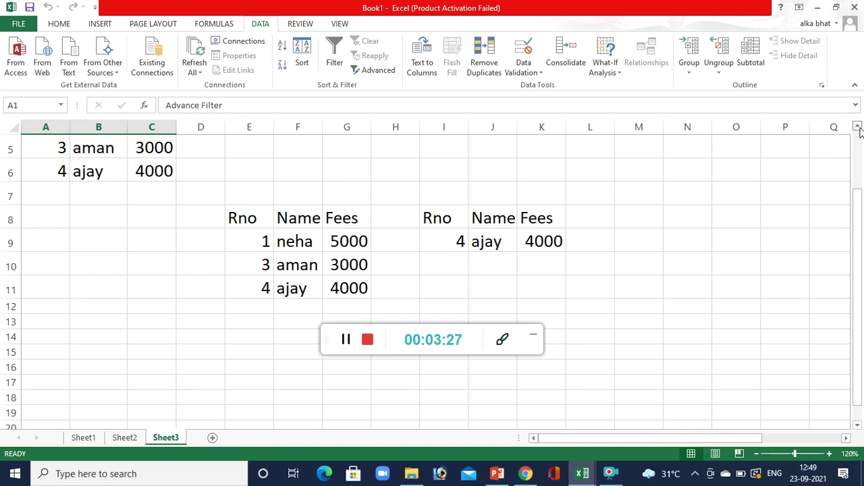
click(394, 347)
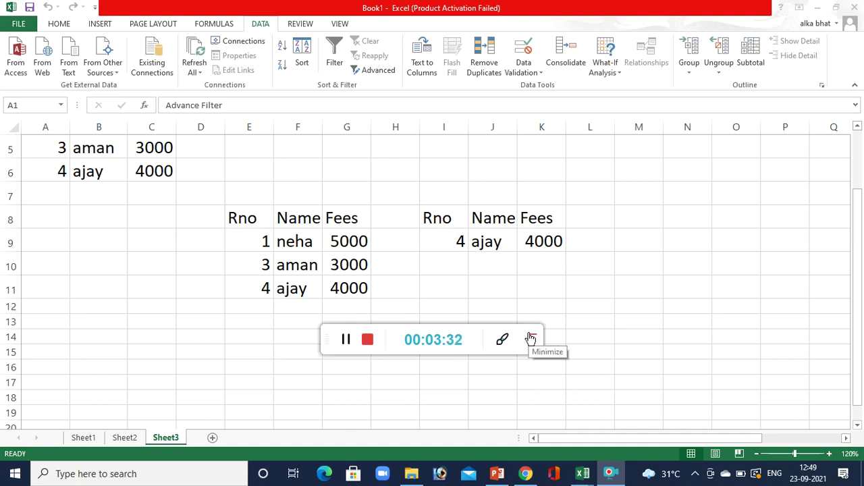
click(858, 126)
click(858, 126)
click(857, 126)
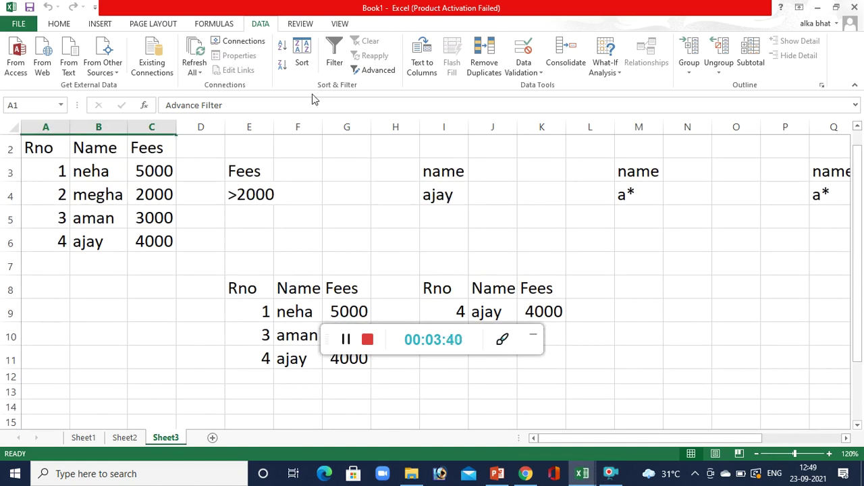
Step: Start another Advanced Filter on the A2:C6 table with the a* name condition under Criteria 3, M3:M4, as criteria range
click(370, 71)
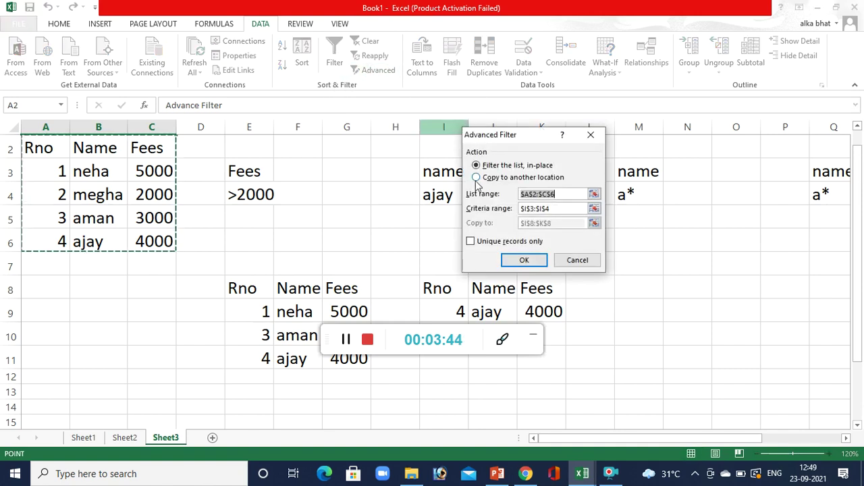
click(553, 213)
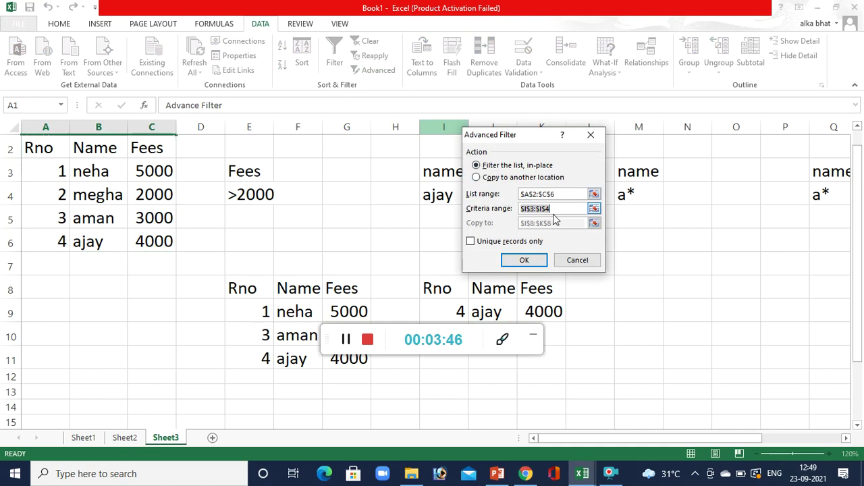
key(BackSpace)
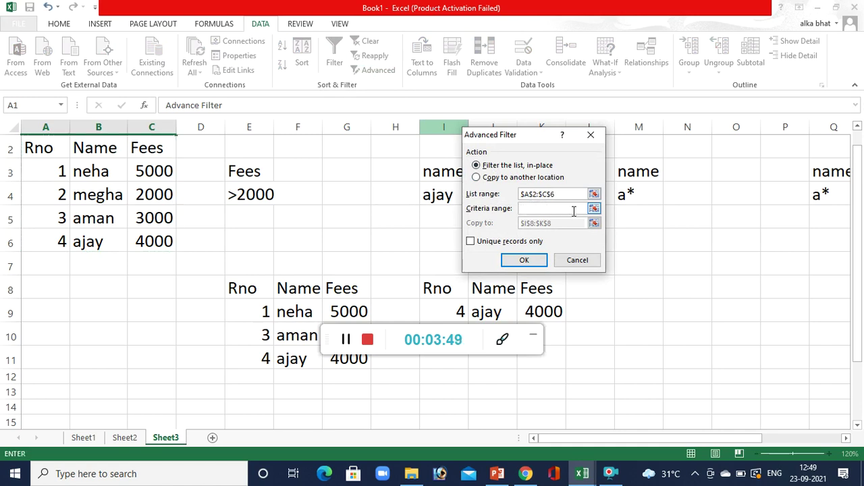
click(594, 207)
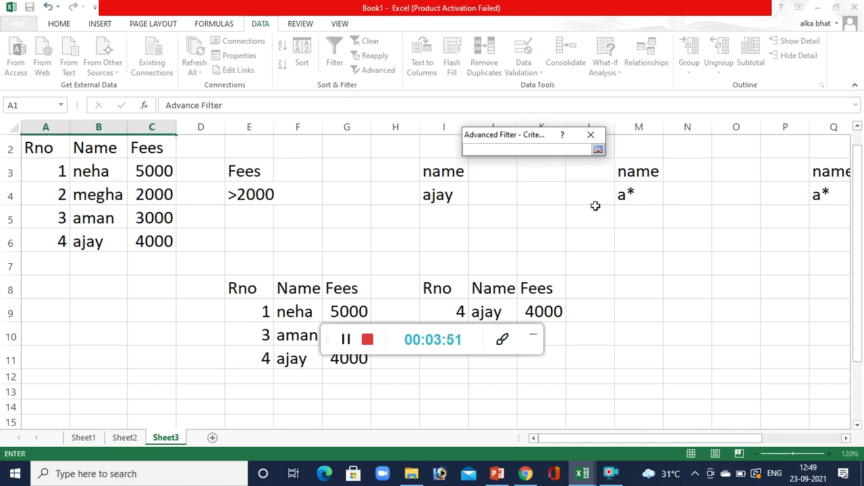
click(627, 171)
key(shift+Down)
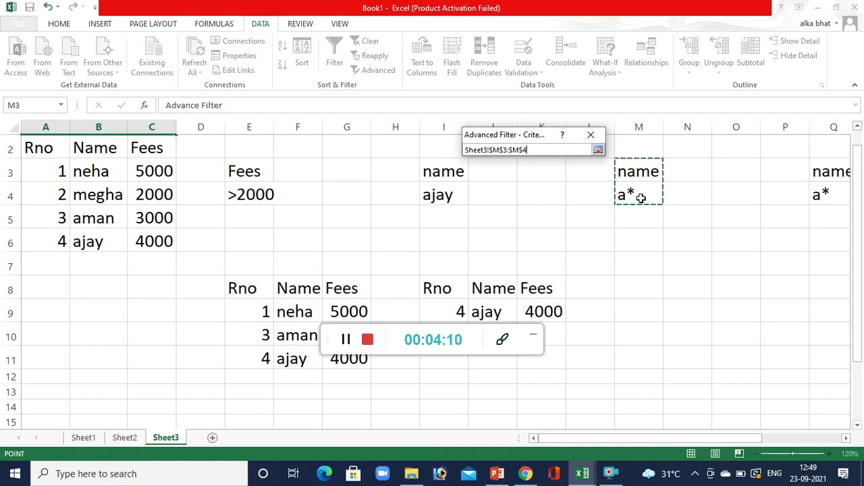
click(598, 149)
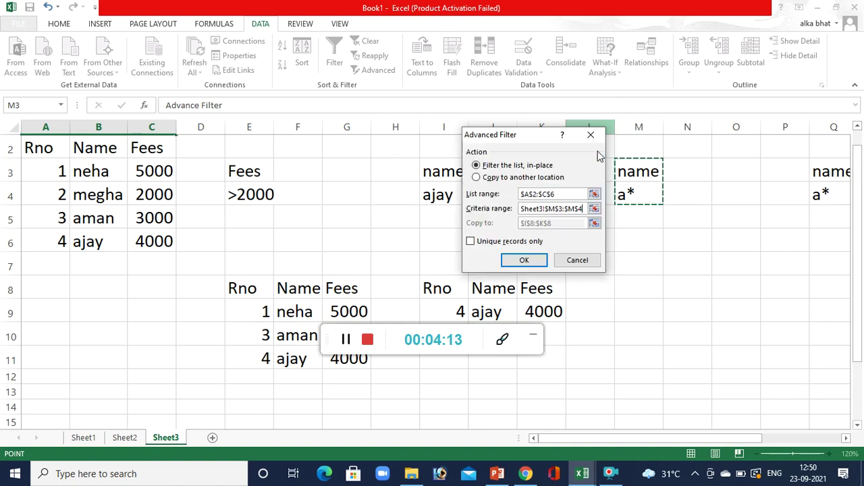
Step: Choose to copy the results to another location, replace the destination with cell M8, and run the filter
click(490, 179)
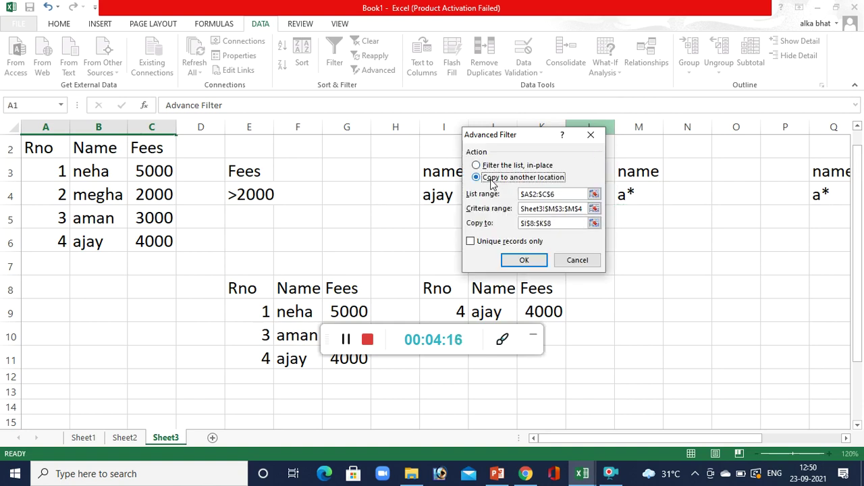
click(566, 224)
key(BackSpace)
key(BackSpace)
key(BackSpace)
key(BackSpace)
key(BackSpace)
key(BackSpace)
key(BackSpace)
key(BackSpace)
key(BackSpace)
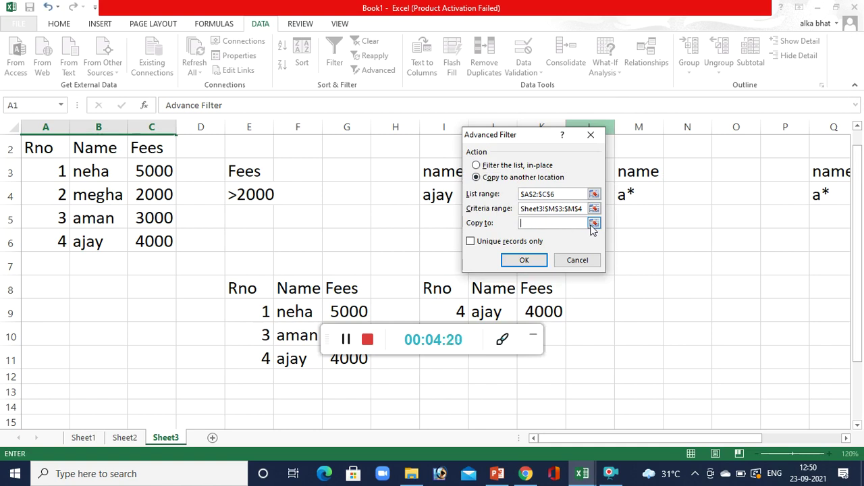
click(593, 227)
click(631, 284)
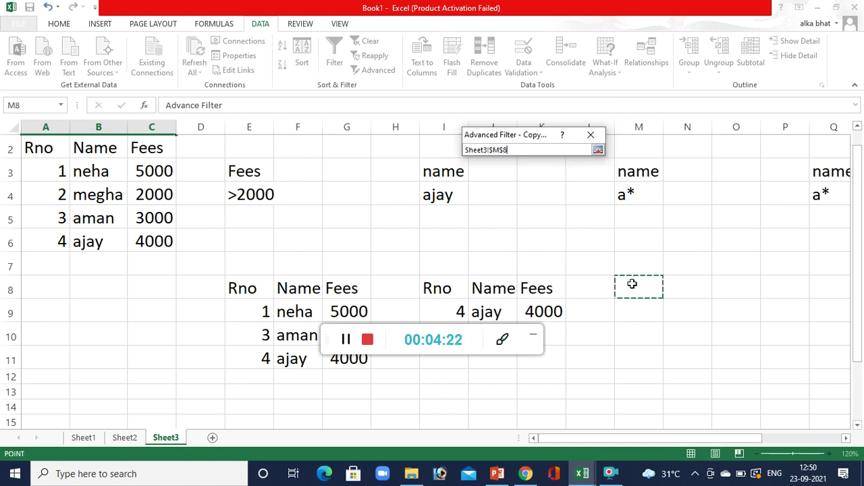
click(598, 149)
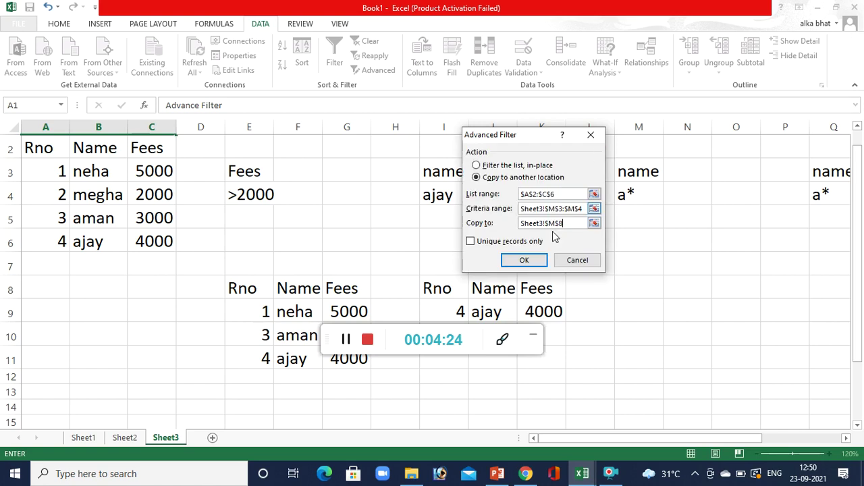
click(534, 263)
Step: Review the records extracted below Criteria 3 and the combined name and fees conditions under Criteria 4
scroll(534, 264, up, 1)
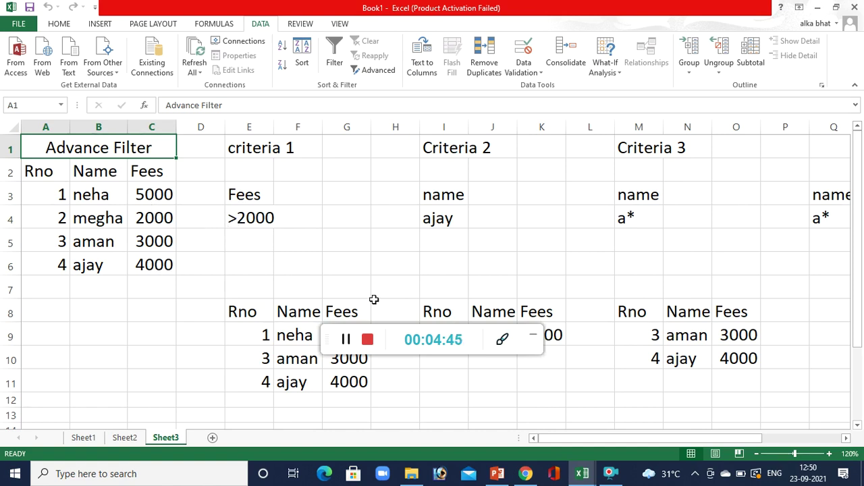
click(857, 425)
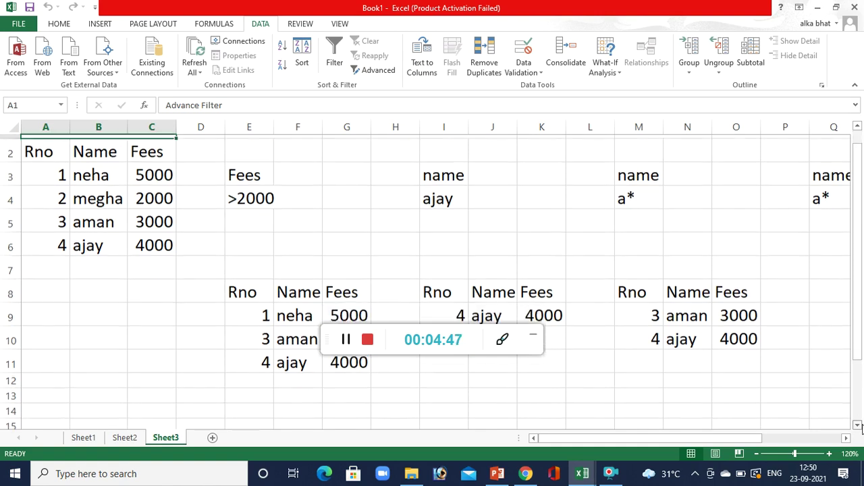
click(857, 425)
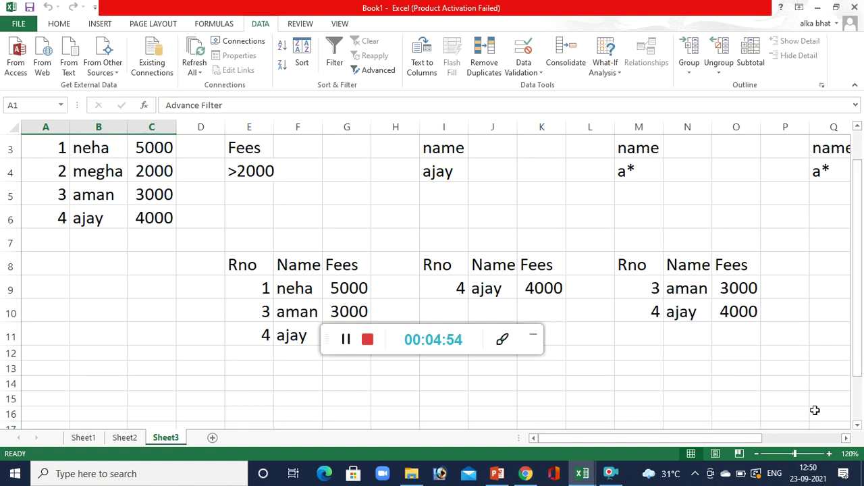
click(845, 438)
click(846, 438)
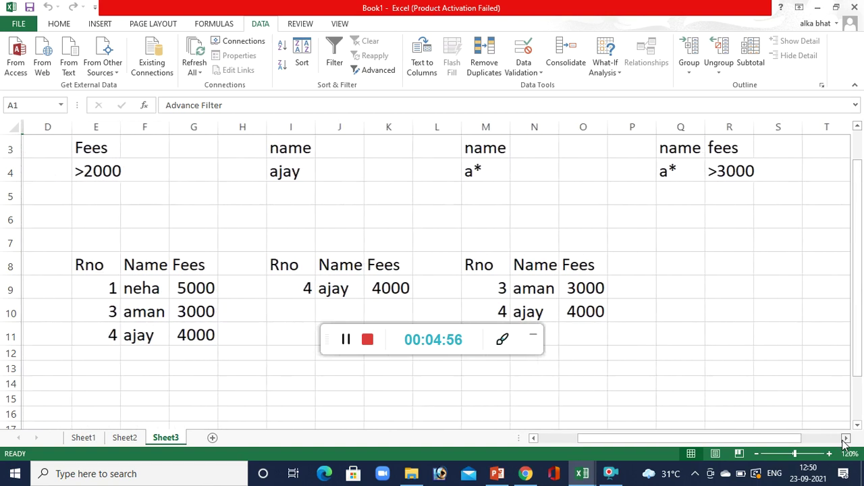
click(857, 127)
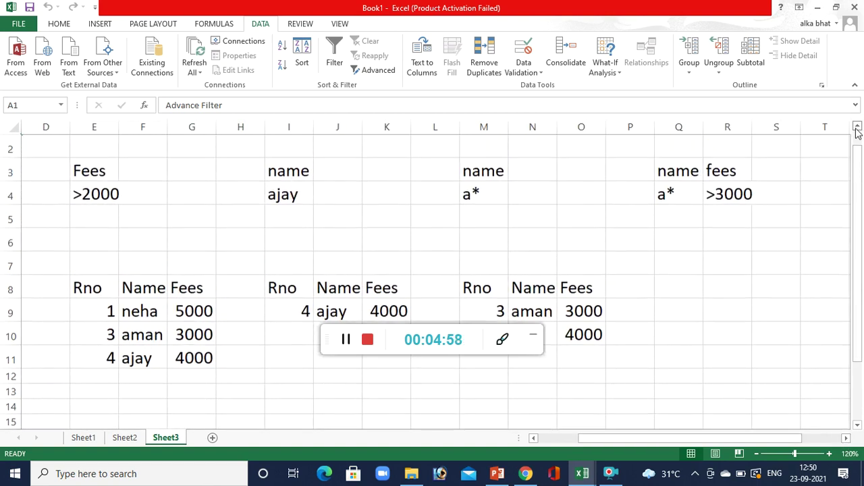
click(856, 129)
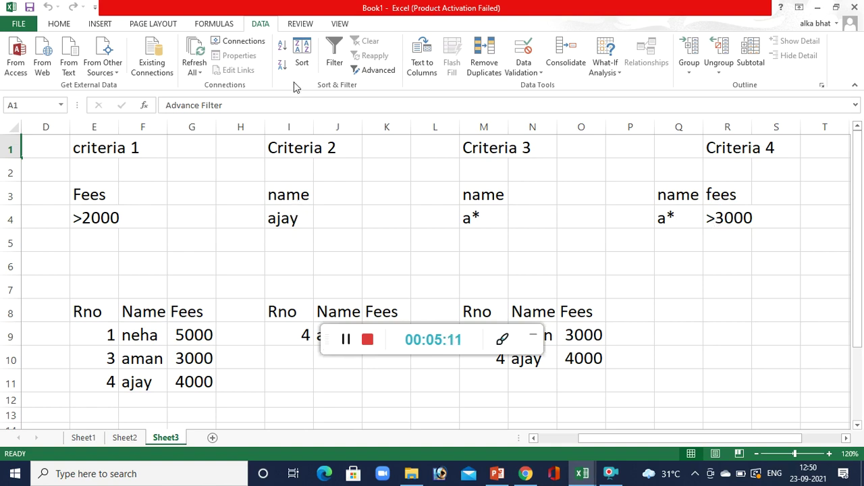
Step: Start another Advanced Filter on the A2:C6 table with the Criteria 4 name and fees conditions, Q3:R4, as criteria range
click(375, 72)
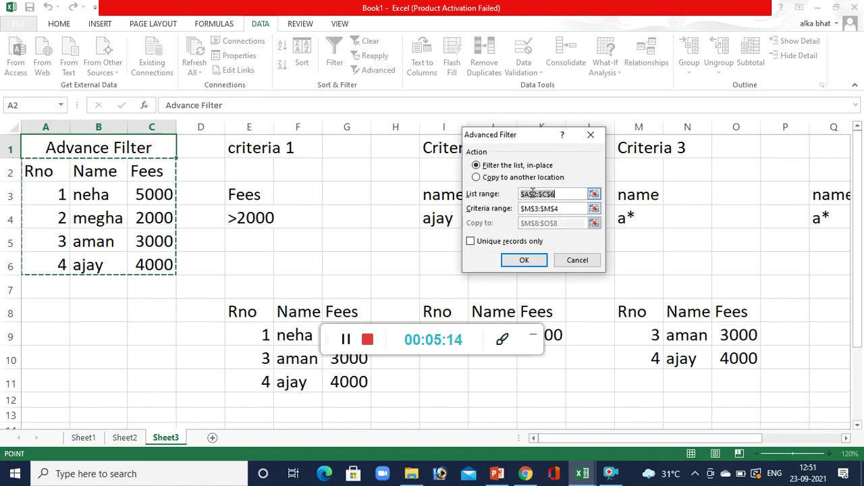
click(594, 209)
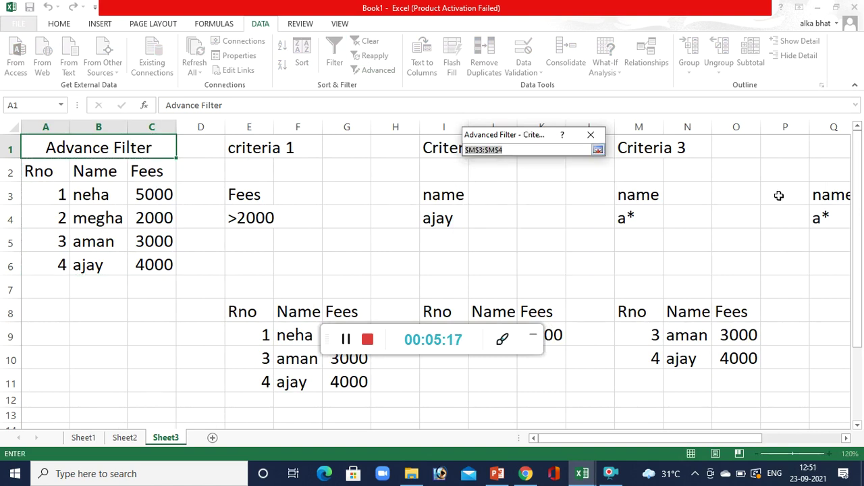
click(832, 191)
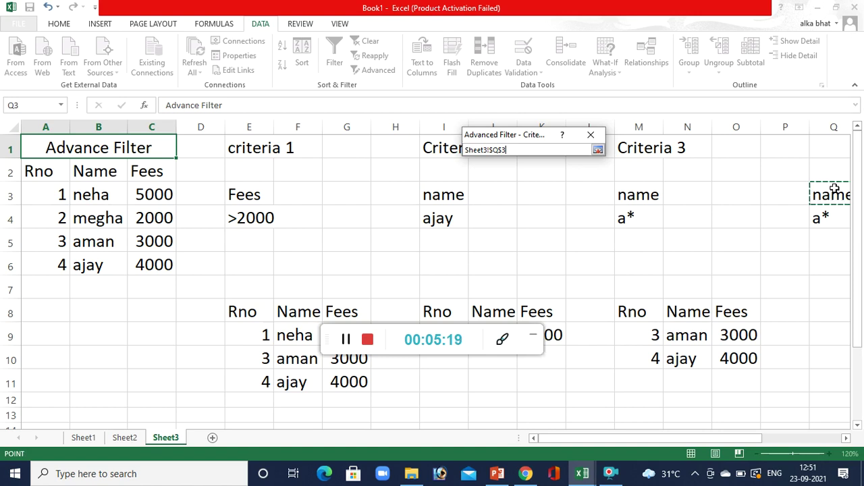
drag(834, 189, 833, 187)
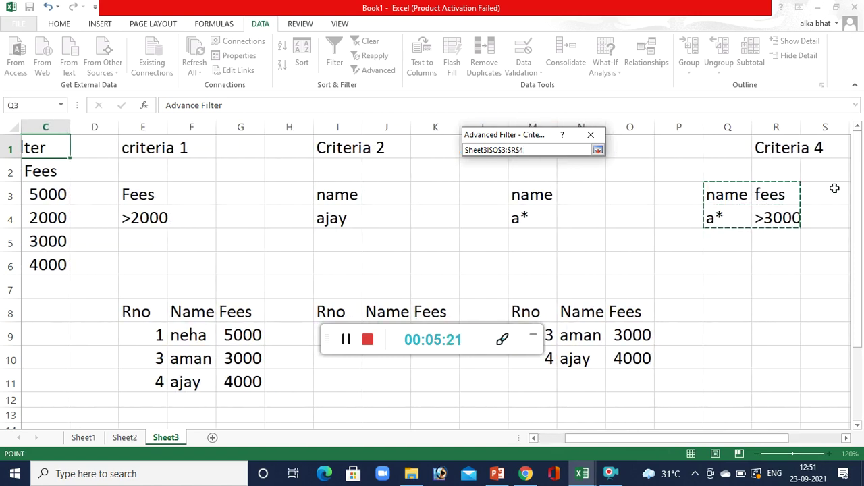
click(598, 150)
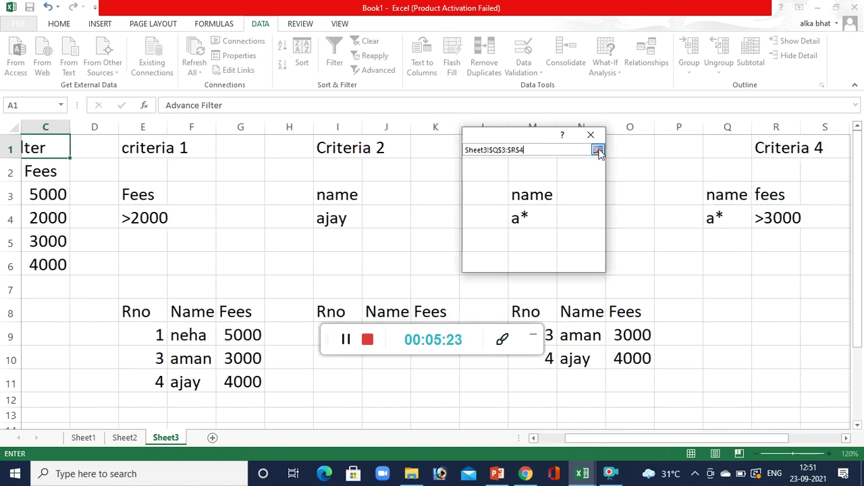
Step: Choose to copy the results to another location, set the destination to cell Q8, and run the filter
click(514, 177)
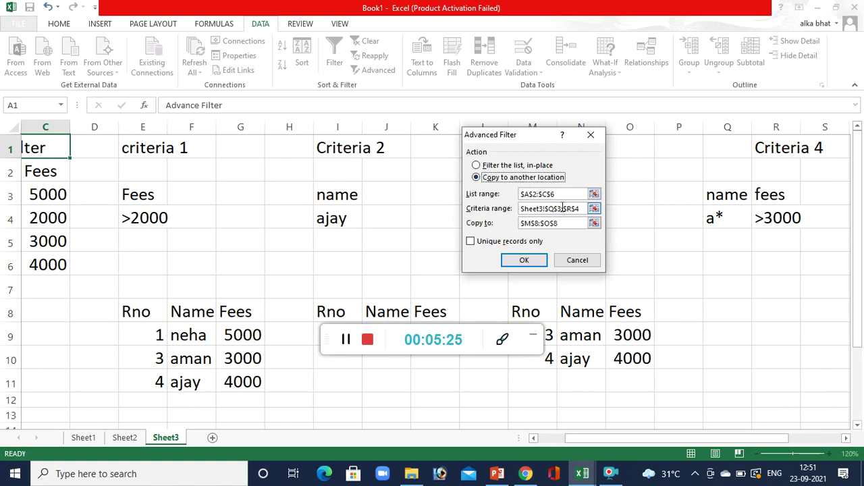
click(594, 223)
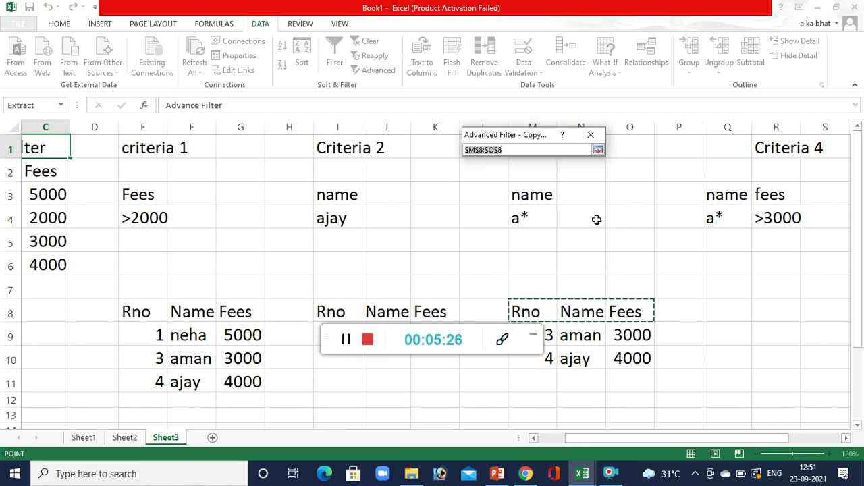
click(725, 309)
click(598, 150)
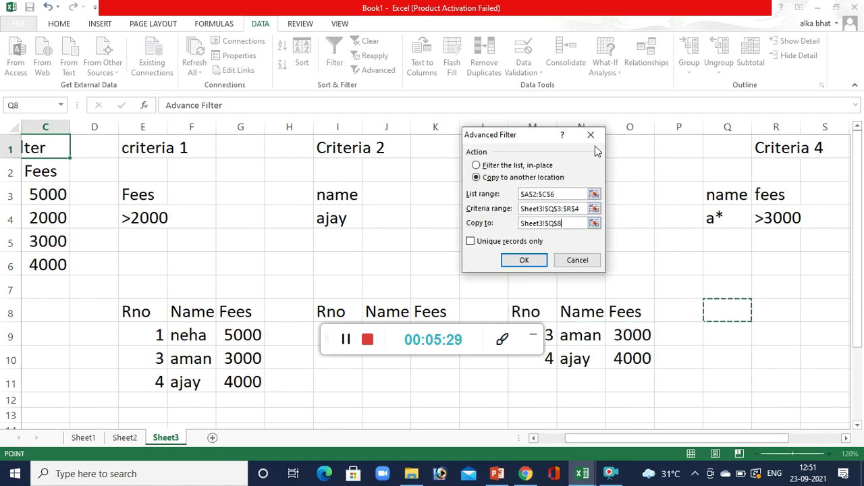
click(524, 260)
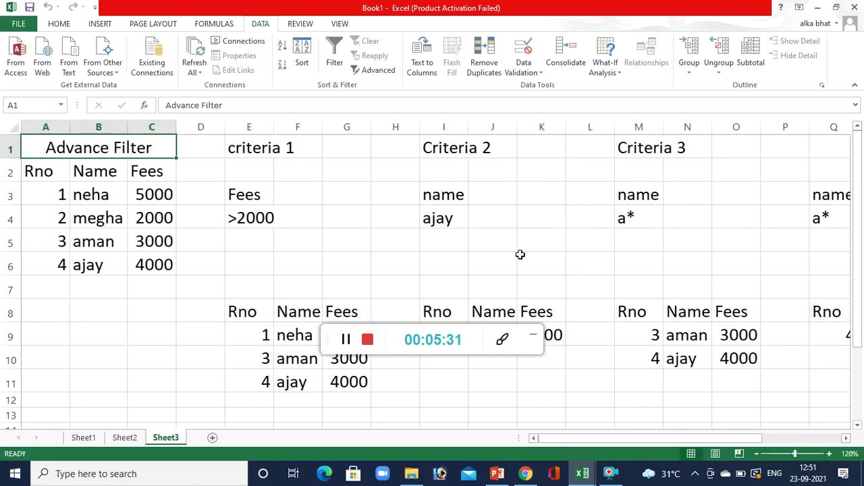
Step: Examine the extract in Q8:S9 against the Criteria 4 name and fees conditions, along with the Criteria 5 condition beside it
click(846, 438)
click(845, 438)
click(846, 438)
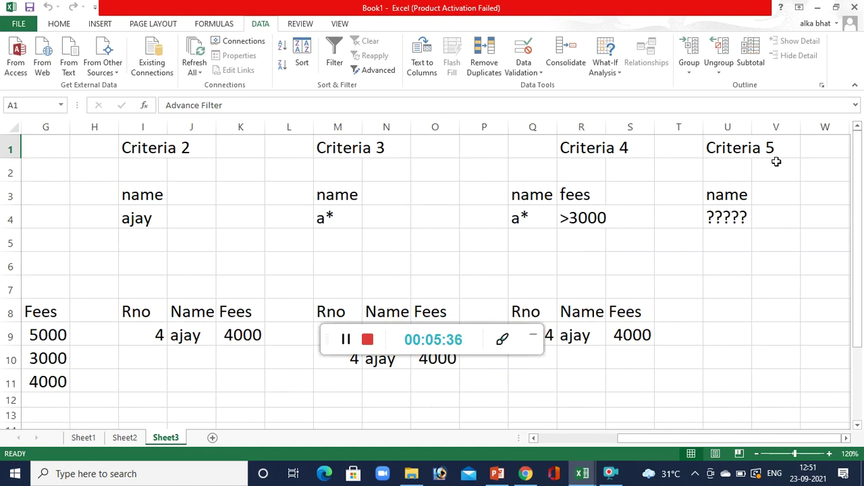
click(858, 427)
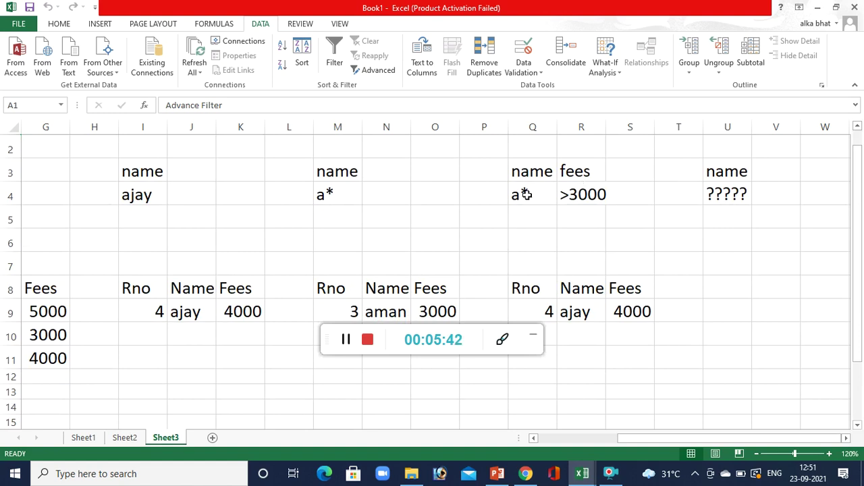
click(857, 427)
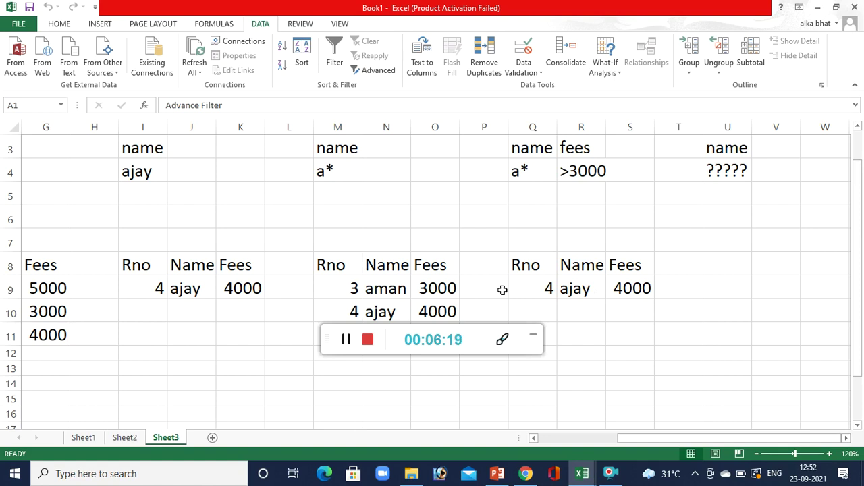
click(531, 268)
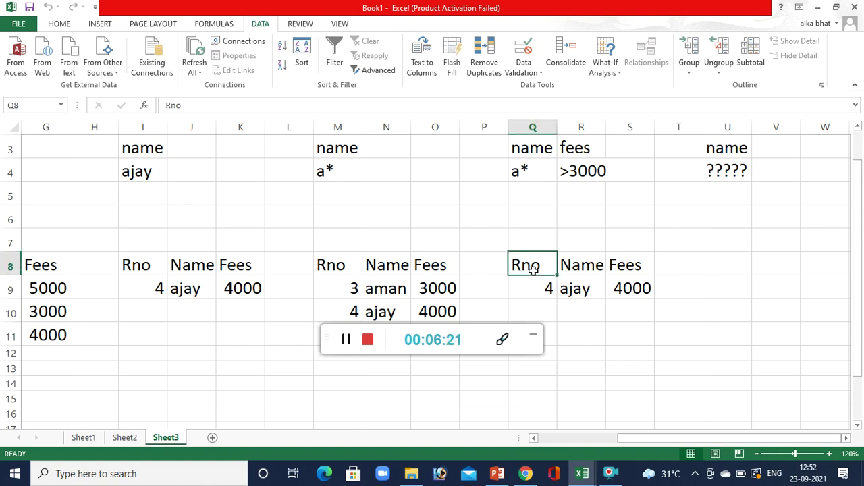
key(shift+Right)
key(shift+Right)
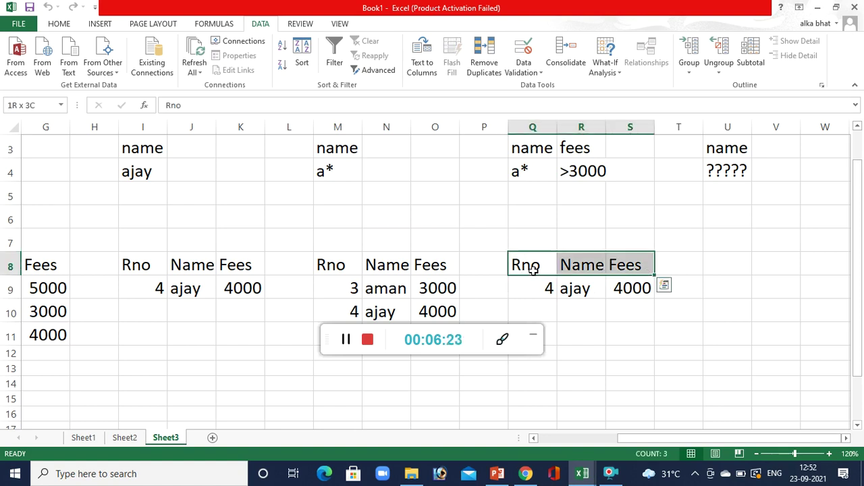
key(shift+Down)
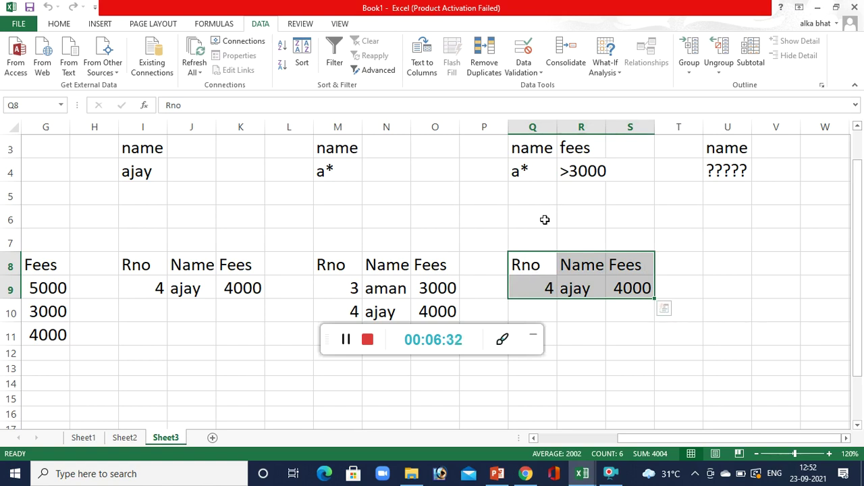
click(698, 222)
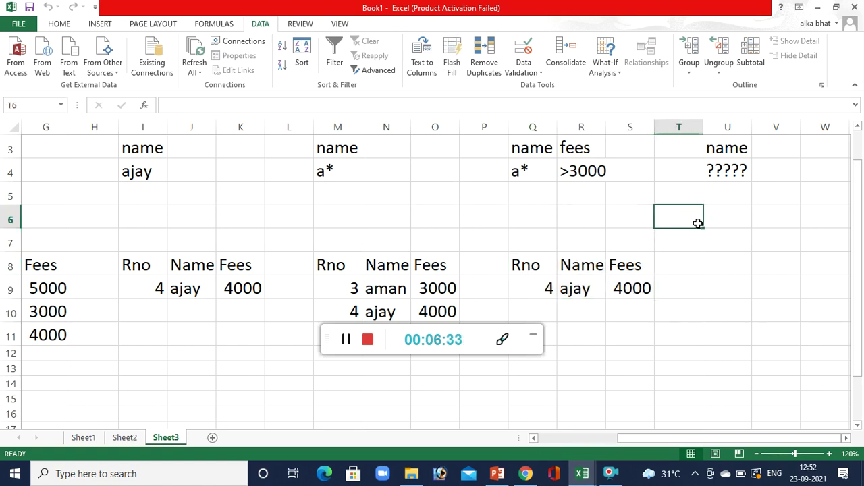
Step: Start another Advanced Filter on the A2:C6 table with the Criteria 5 name condition, U3:U4, as criteria range
click(373, 72)
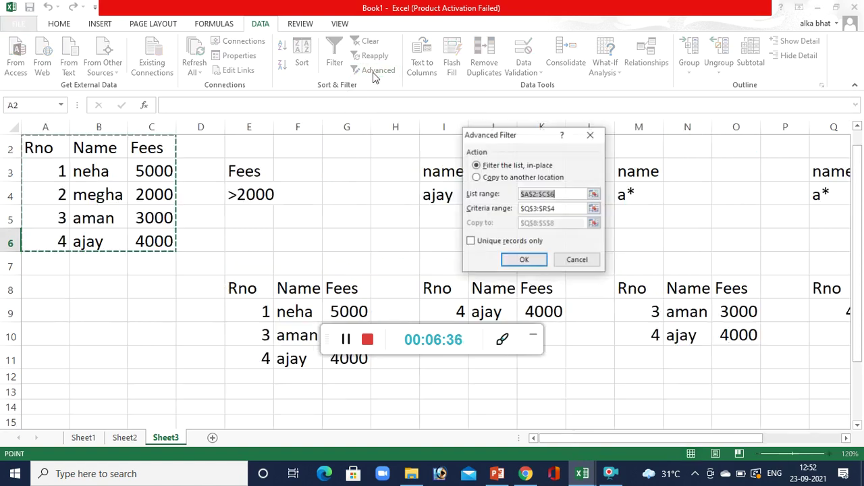
click(594, 208)
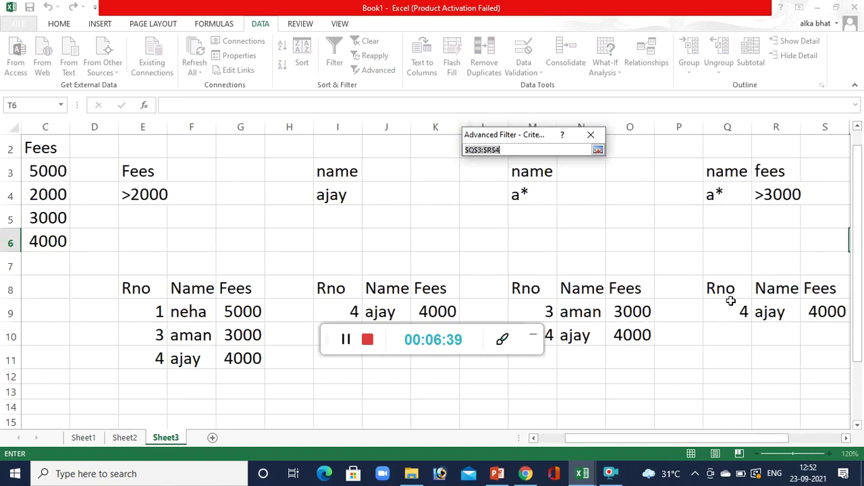
click(846, 438)
click(846, 438)
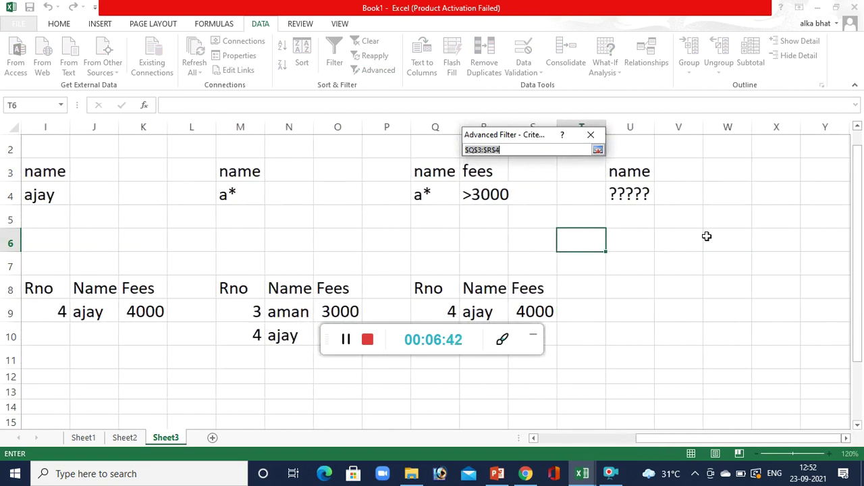
click(634, 174)
drag(633, 174, 629, 196)
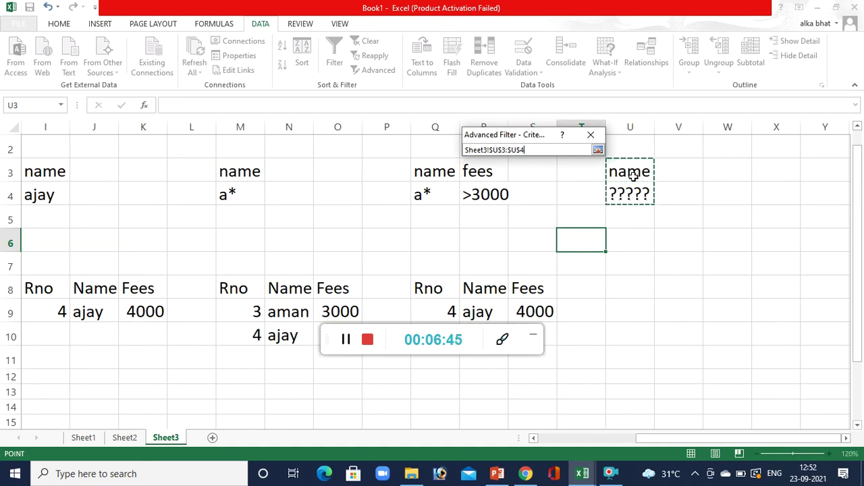
click(598, 149)
Step: Run the filter with its results copied to another location at cell U7, and fit column V to its contents
click(529, 178)
click(593, 223)
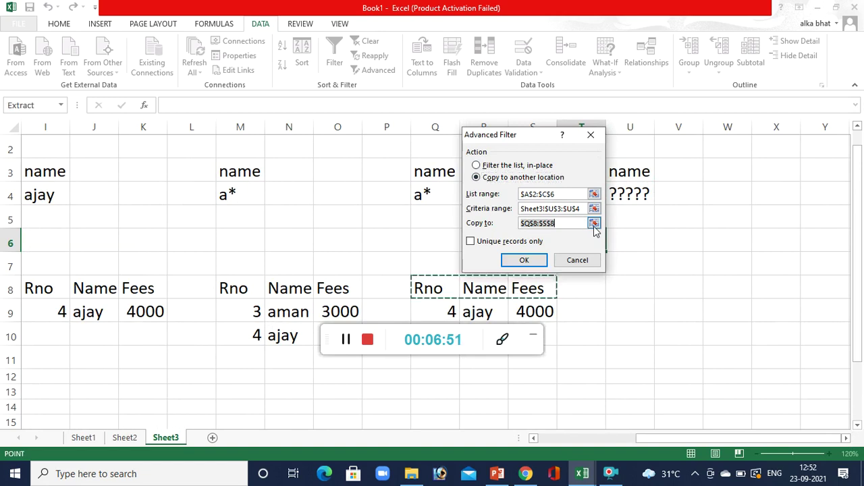
click(629, 286)
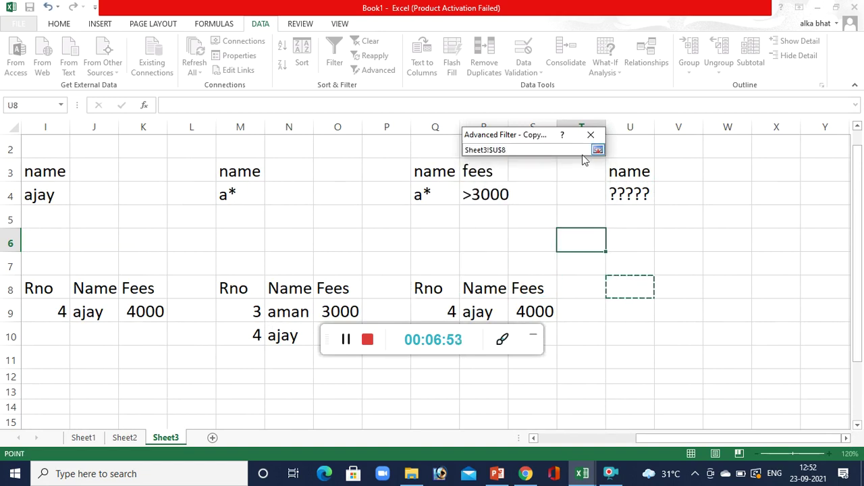
click(619, 266)
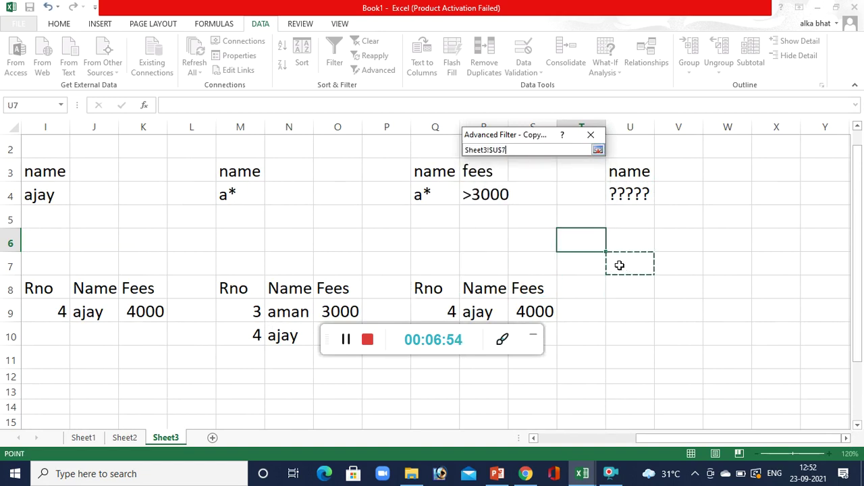
click(598, 150)
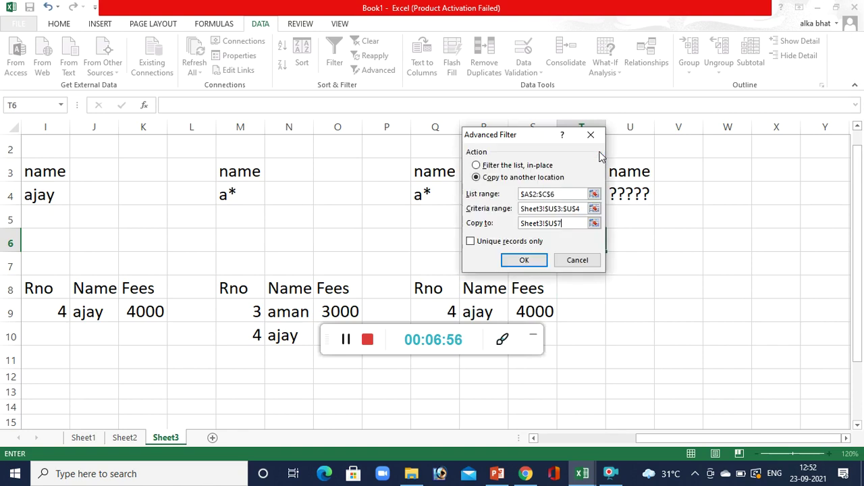
click(534, 260)
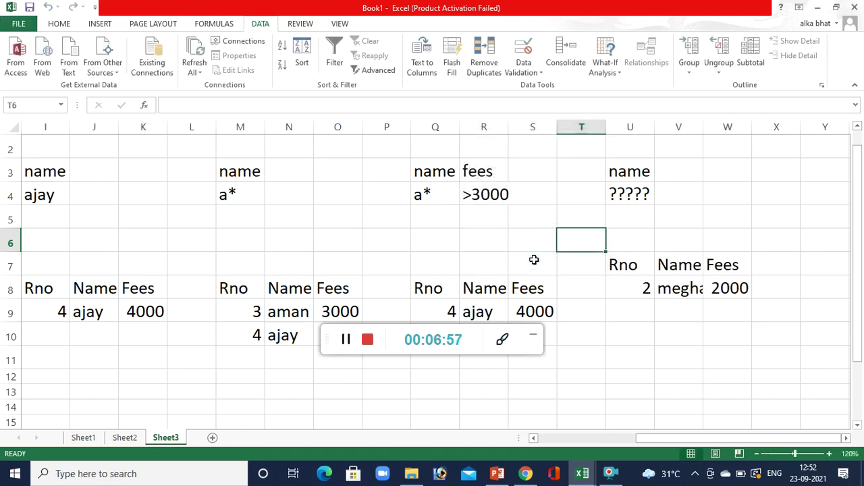
double_click(703, 127)
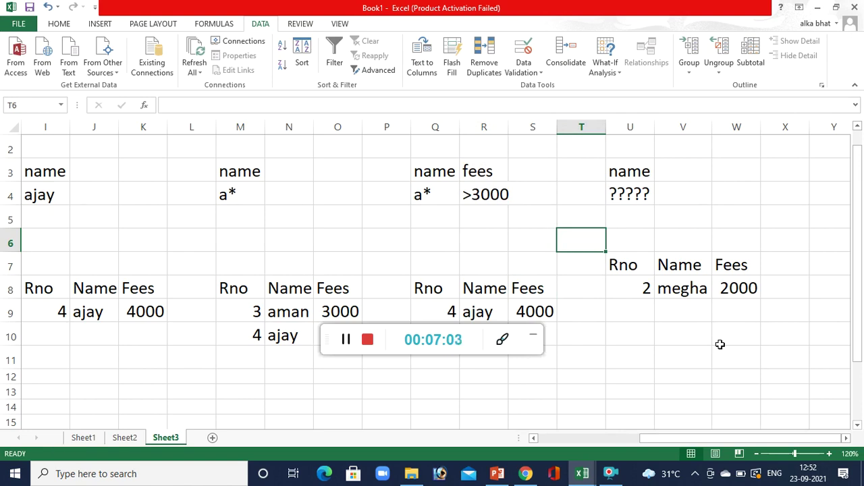
Step: Add wildcard notes beside the Criteria 5 condition: "?-single" in W3 and "*-all" in W4
click(623, 194)
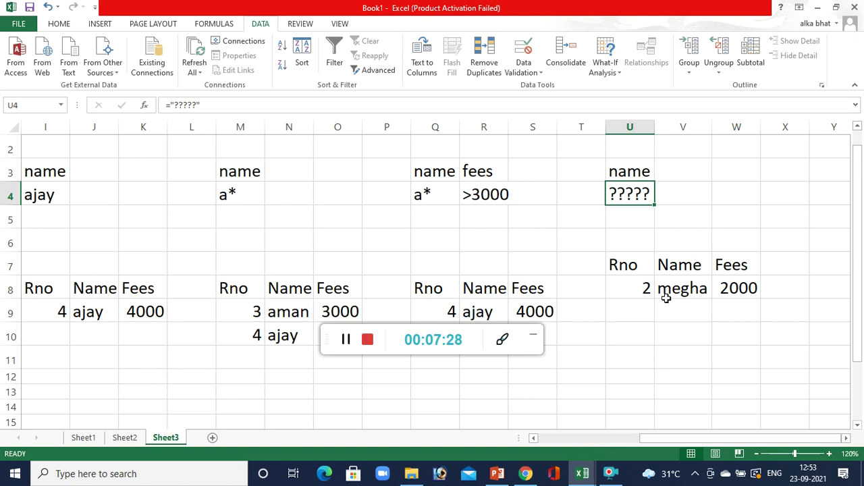
click(746, 177)
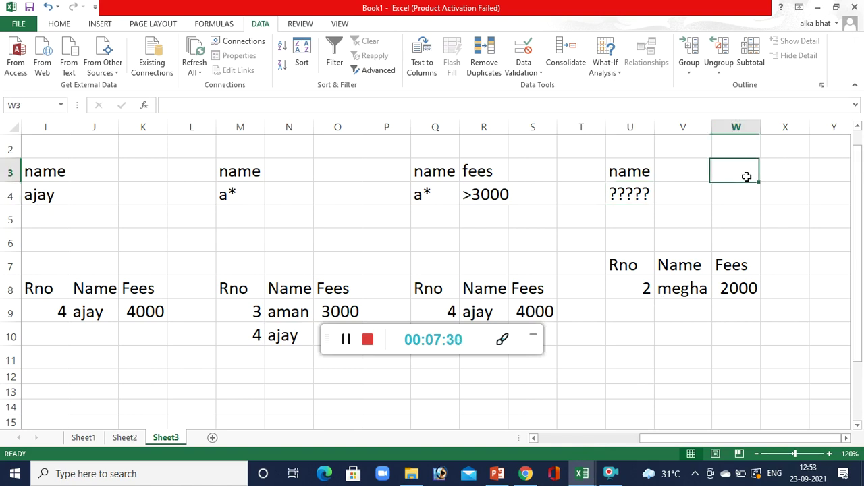
text(?-)
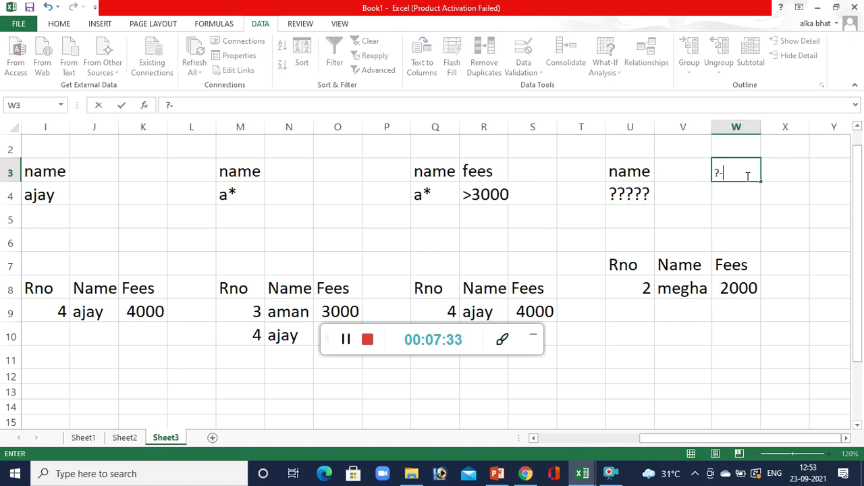
text(single)
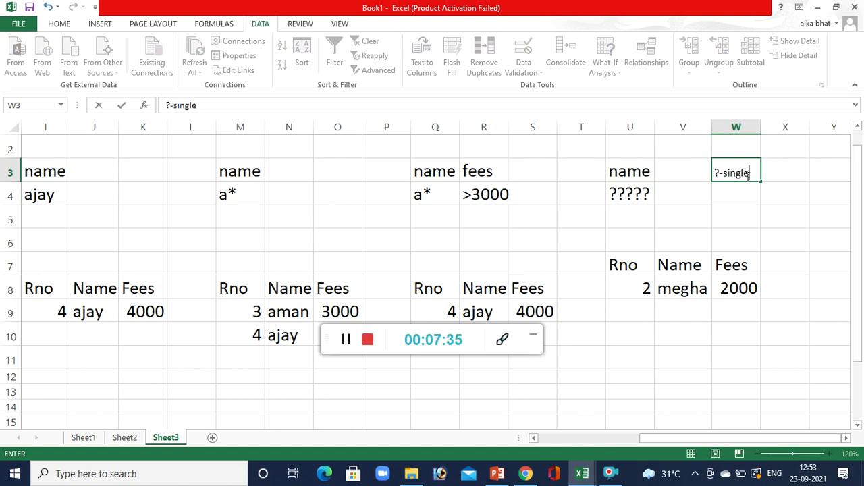
click(725, 197)
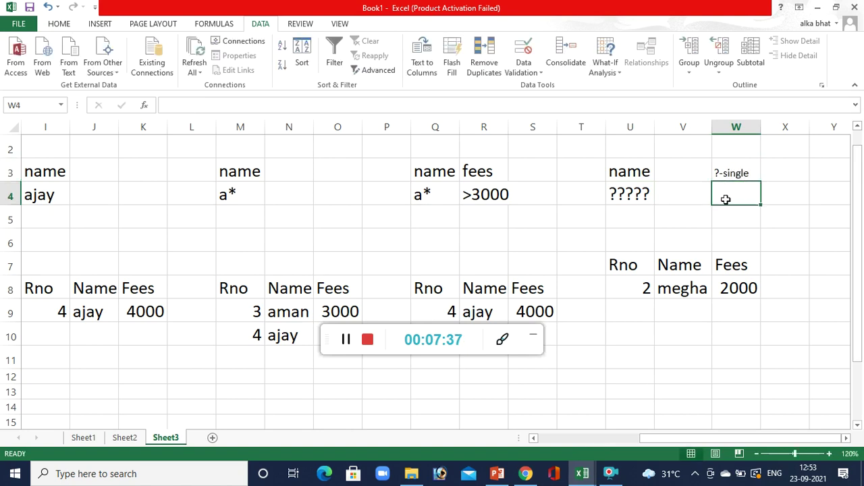
text(*-all)
click(820, 209)
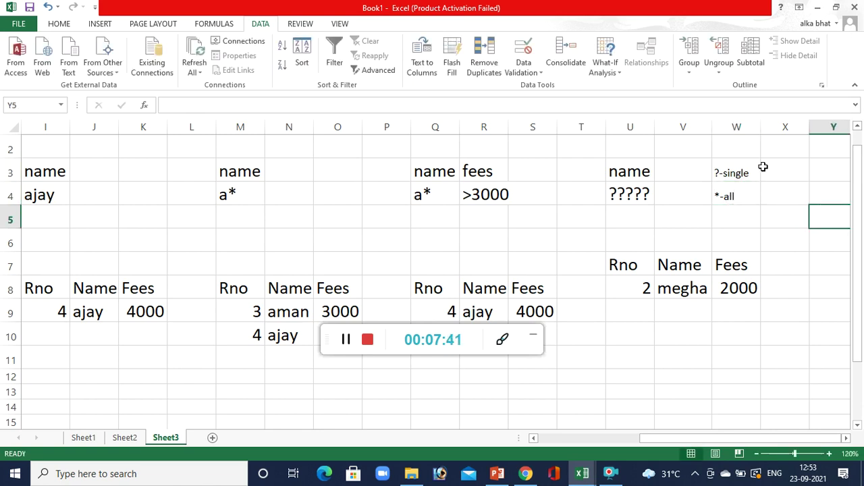
Step: Format the wildcard notes in W3:W4 as bold with font size 12
click(749, 175)
key(shift+Down)
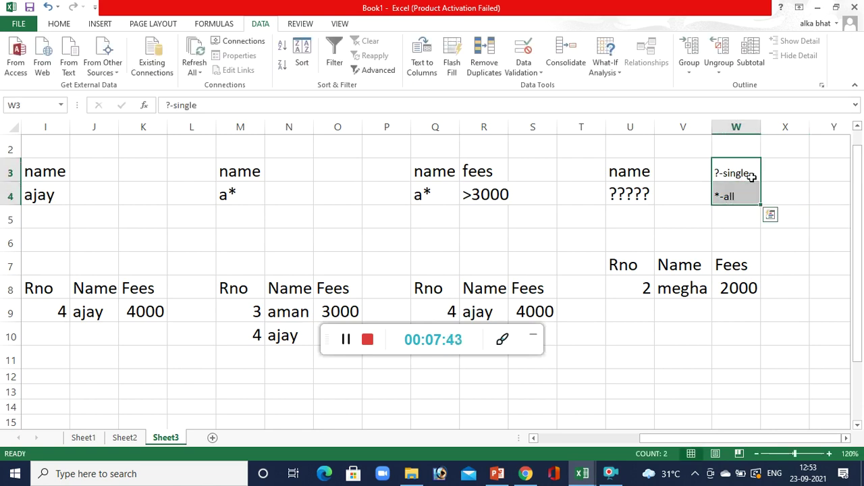
click(59, 23)
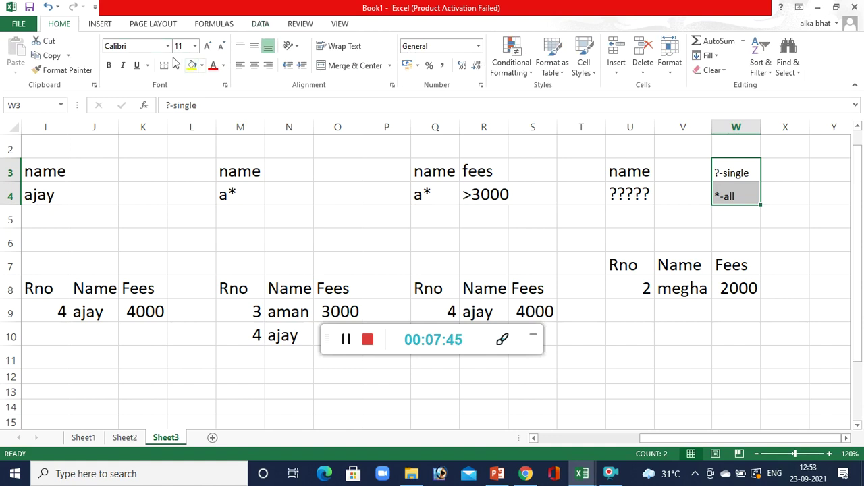
click(108, 65)
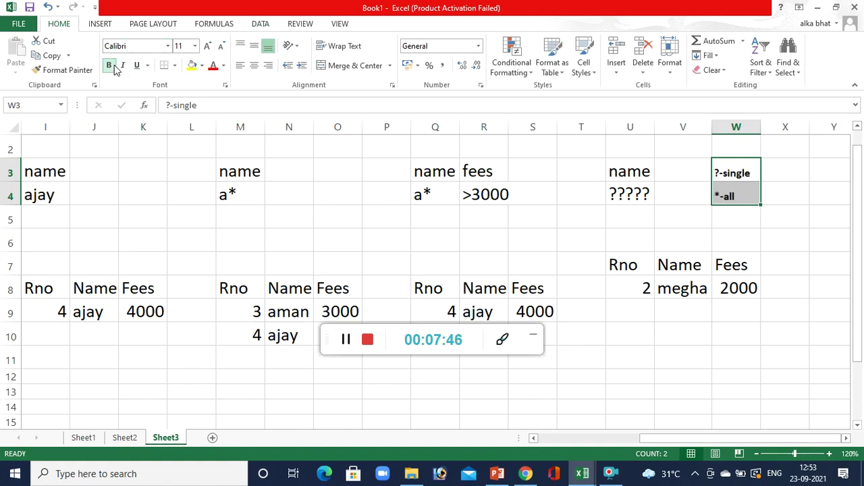
click(194, 45)
click(181, 109)
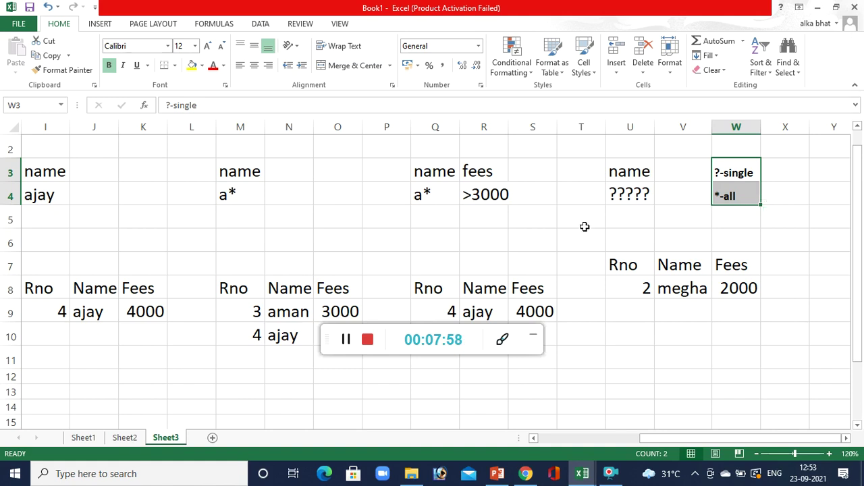
Step: Go back to the source table at the start of Sheet3 and review its records and the Advance Filter heading
click(365, 226)
key(Left)
key(Left)
key(Left)
key(Left)
key(Left)
key(Left)
key(Left)
key(Left)
key(Left)
key(Left)
key(Left)
key(Left)
key(Left)
key(Left)
key(Left)
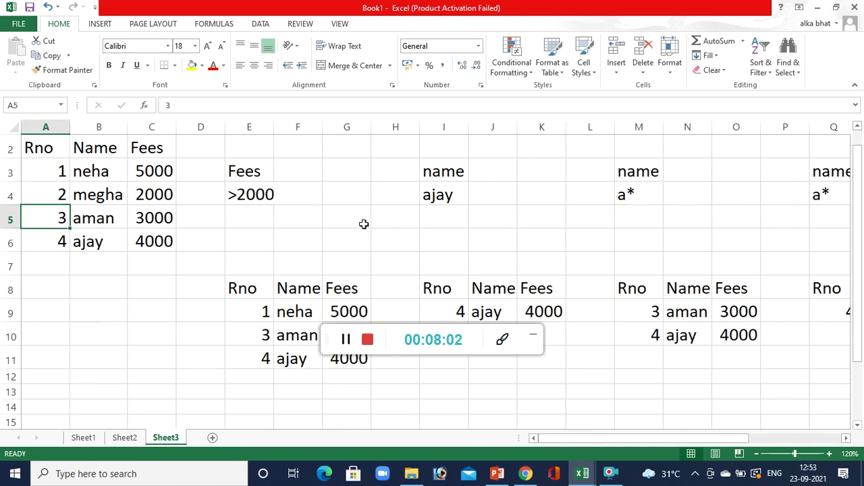
key(Up)
key(Up)
key(Up)
key(Right)
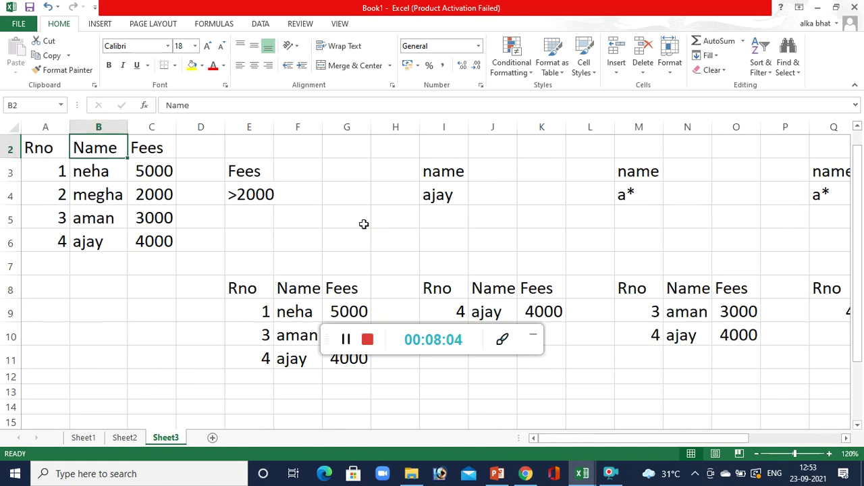
key(Right)
key(Right)
key(Up)
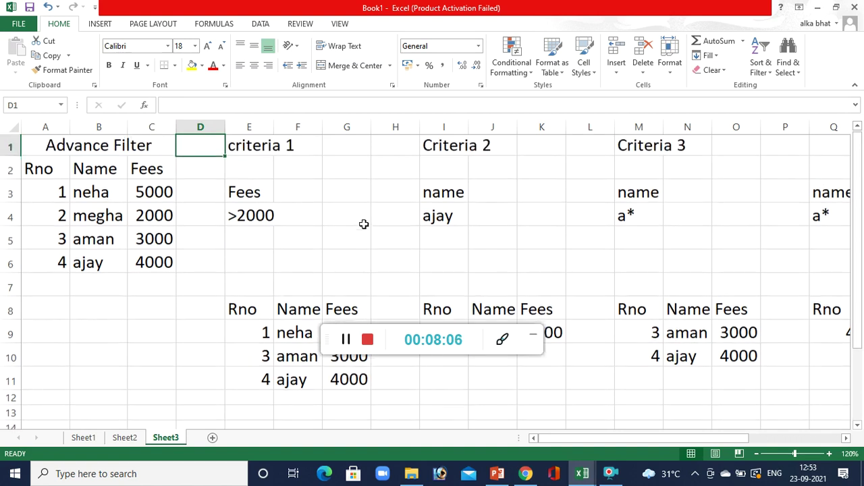
Step: Review the Criteria 1, Criteria 2 and Criteria 3 headings along row 1 with the conditions below them
key(Right)
key(Right)
key(Right)
key(Right)
key(Right)
key(Right)
key(Right)
key(Right)
key(Right)
key(Right)
key(Right)
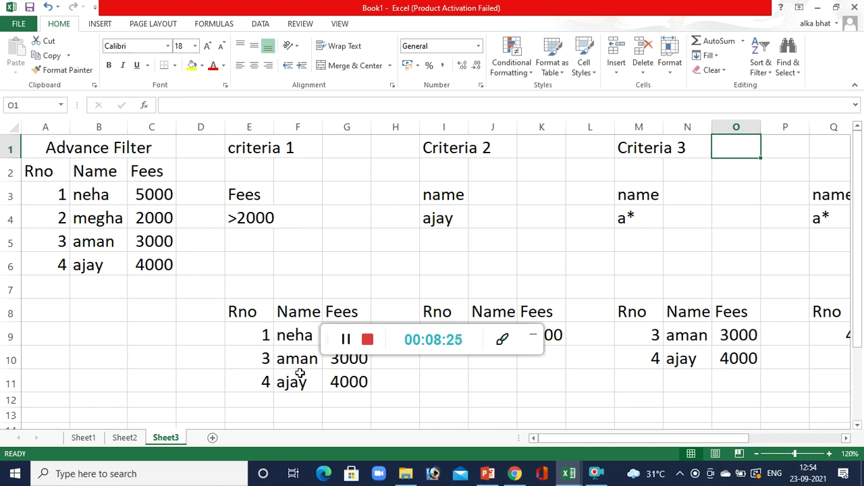
Step: Examine the extracts along row 8 from Criteria 3 through Criteria 5, including the wildcard notes
click(631, 309)
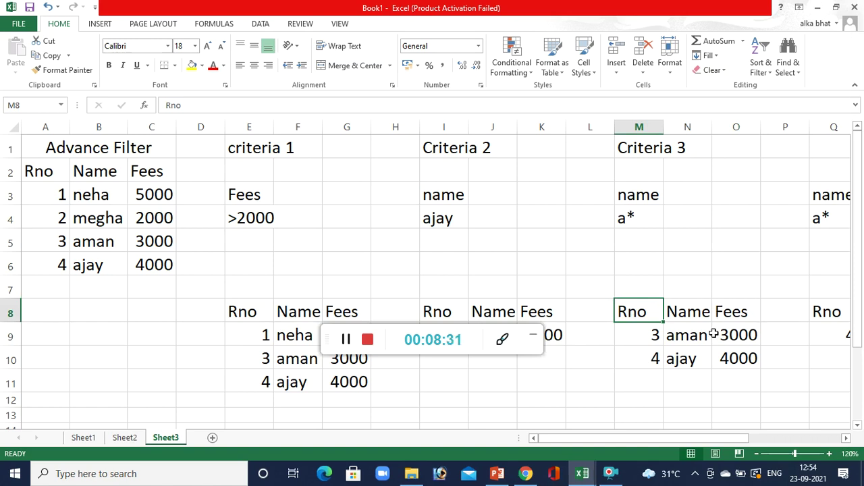
key(Right)
key(Right)
key(Right)
key(Right)
key(Right)
key(Right)
key(Right)
key(Right)
key(Right)
key(Right)
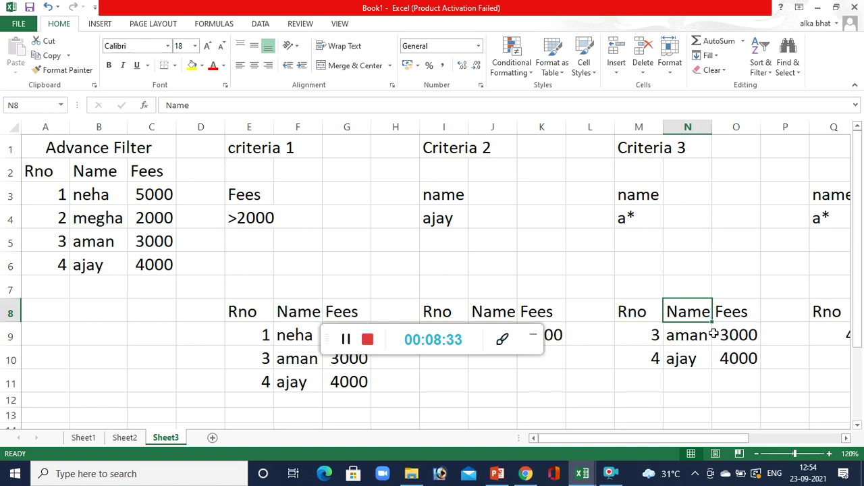
key(Right)
key(Right)
key(Right)
key(Right)
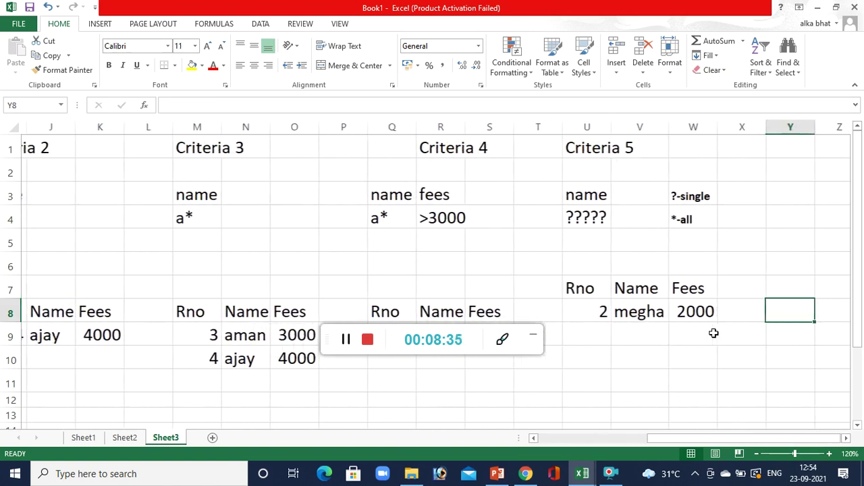